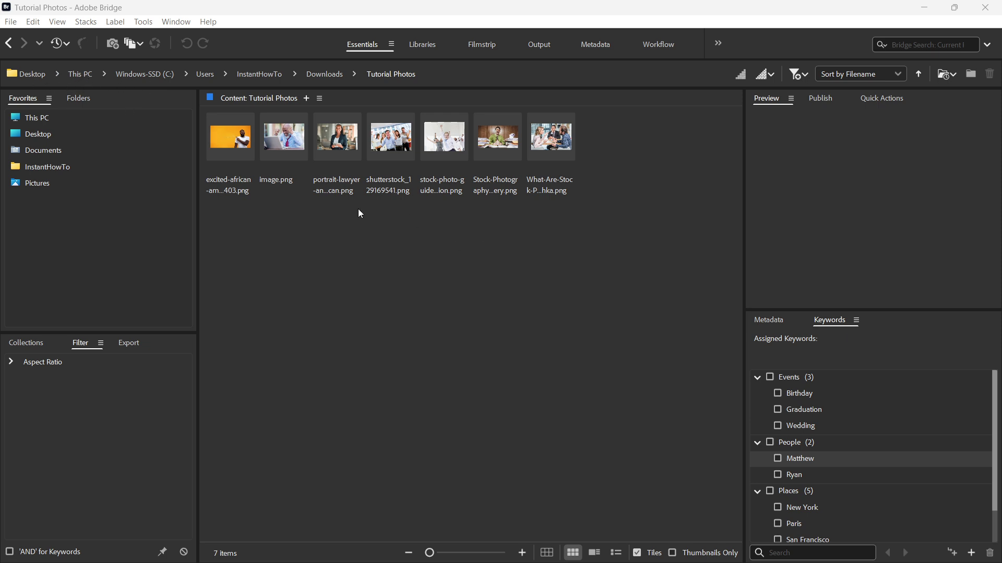
- Go back to the Tutorial Photos folder, then select and deselect all seven images
{"action": "left_click", "coordinate": [77, 74]}
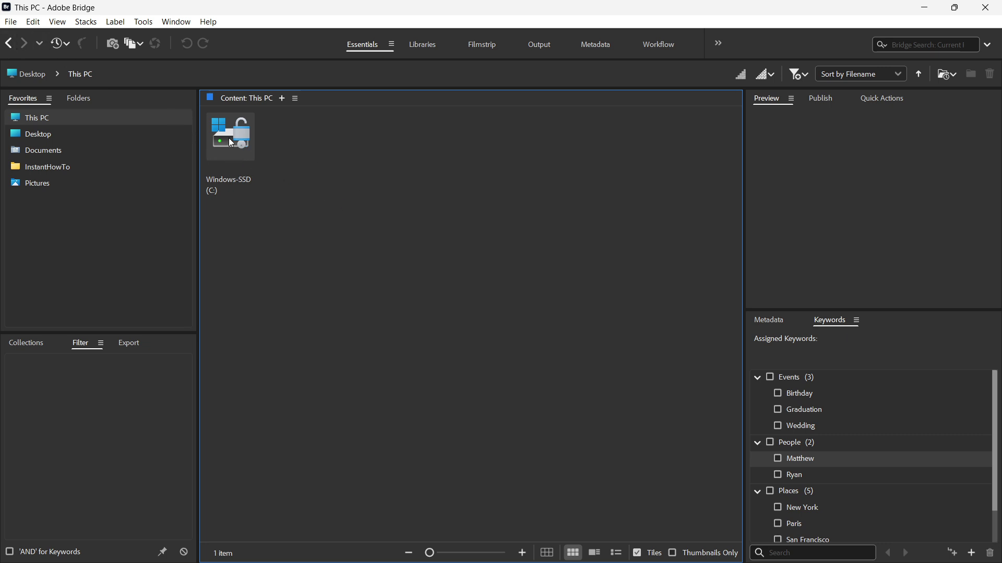
{"action": "left_click", "coordinate": [22, 45]}
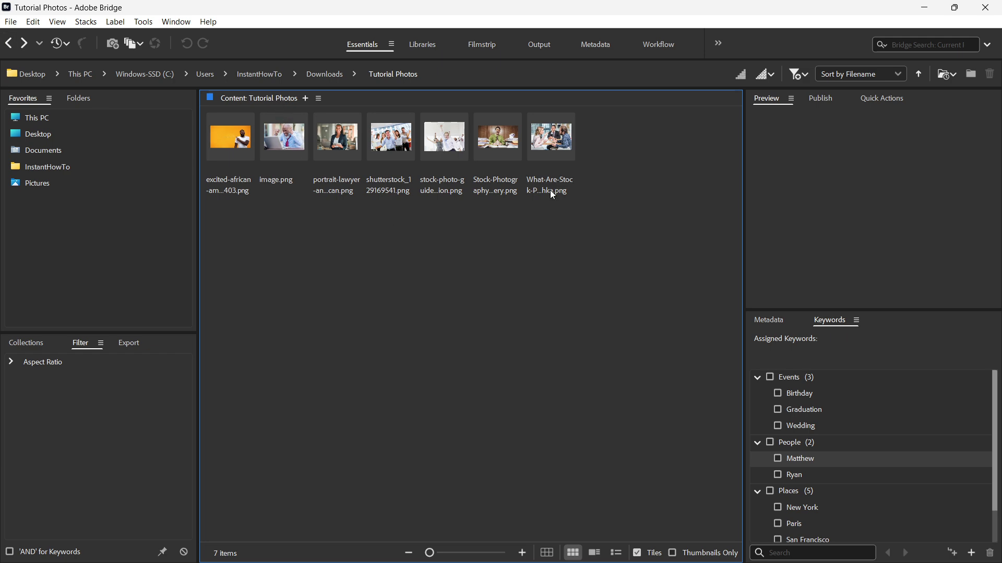
{"action": "left_click_drag", "start_coordinate": [618, 258], "coordinate": [229, 137]}
{"action": "left_click", "coordinate": [419, 284]}
{"action": "left_click_drag", "start_coordinate": [637, 201], "coordinate": [230, 116]}
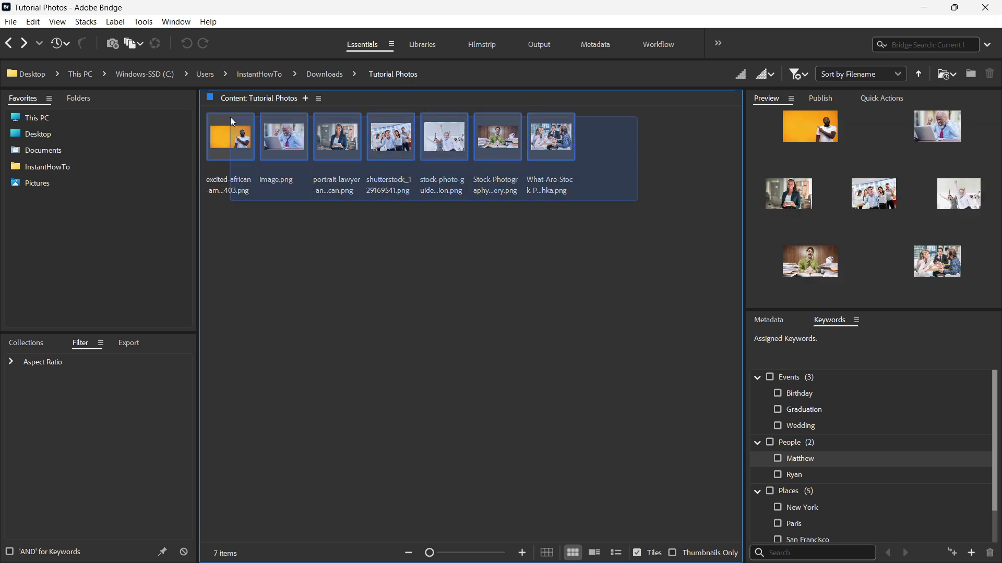
{"action": "left_click", "coordinate": [578, 251]}
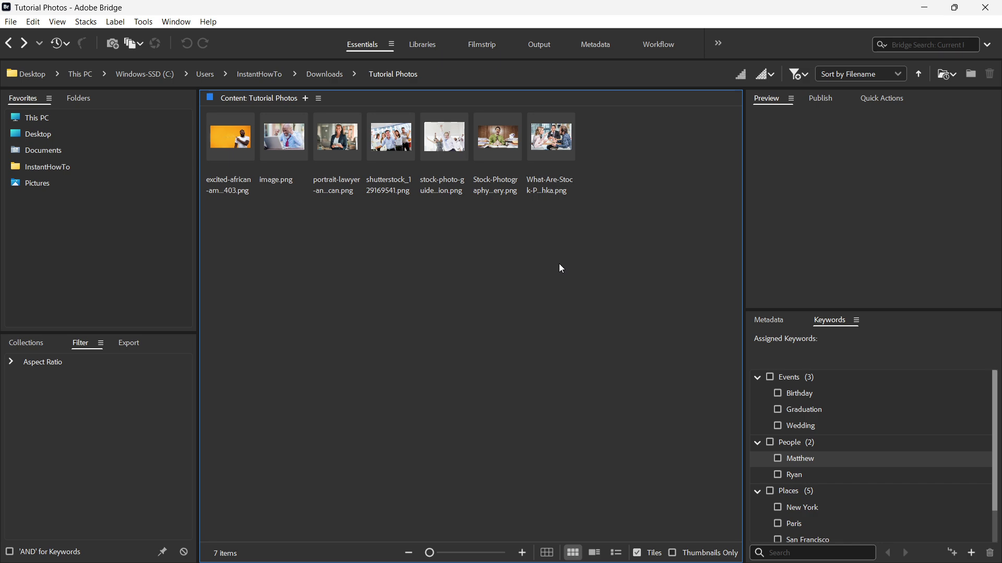
{"action": "left_click_drag", "start_coordinate": [558, 264], "coordinate": [261, 174]}
{"action": "left_click", "coordinate": [598, 333]}
- Show the orange excited-man photo's metadata: 800 x 450, 204 KB, sRGB, with blank IPTC Core fields
{"action": "left_click", "coordinate": [240, 151]}
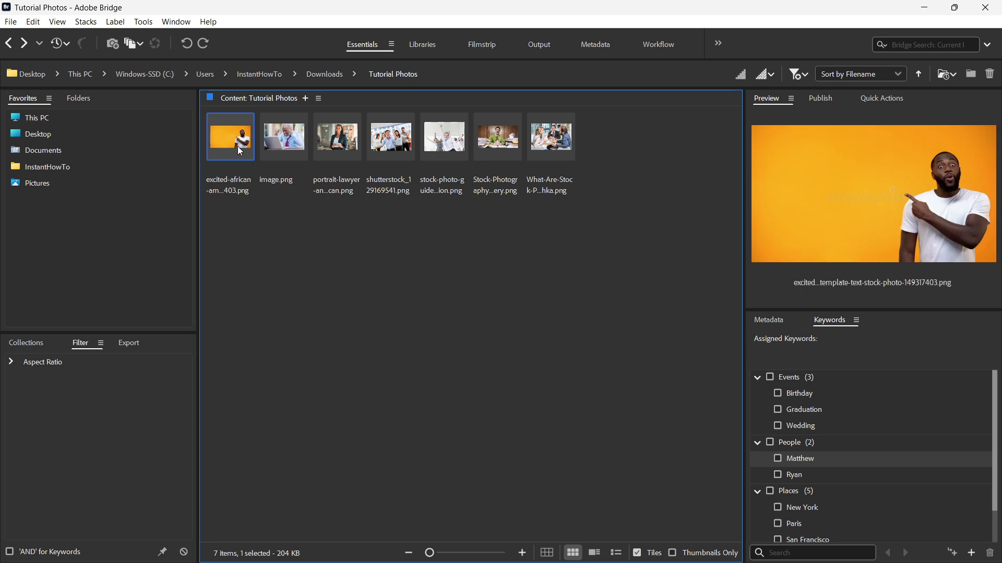
{"action": "left_click", "coordinate": [769, 320]}
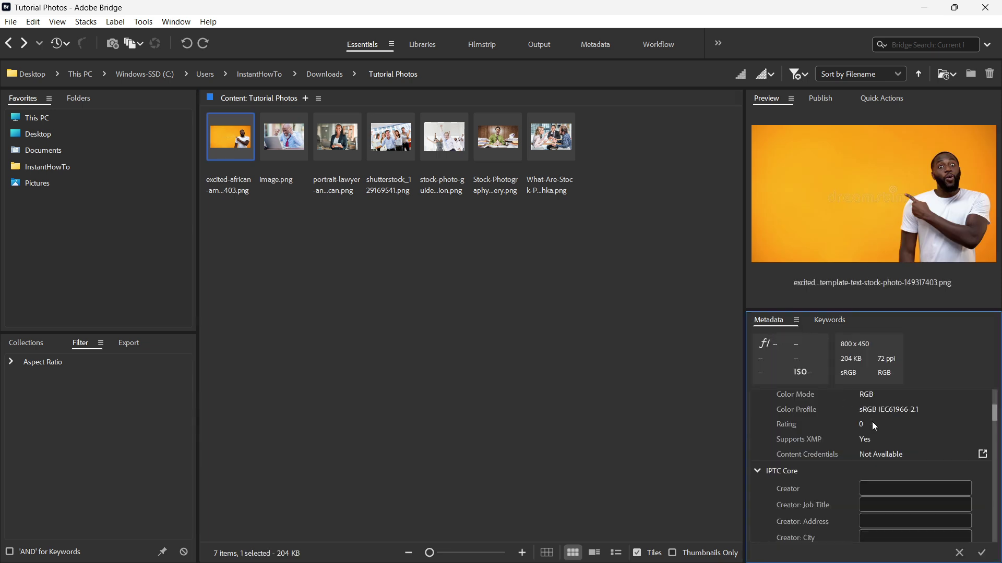
{"action": "scroll", "coordinate": [884, 429], "scroll_direction": "down", "scroll_amount": 1}
{"action": "left_click", "coordinate": [885, 445]}
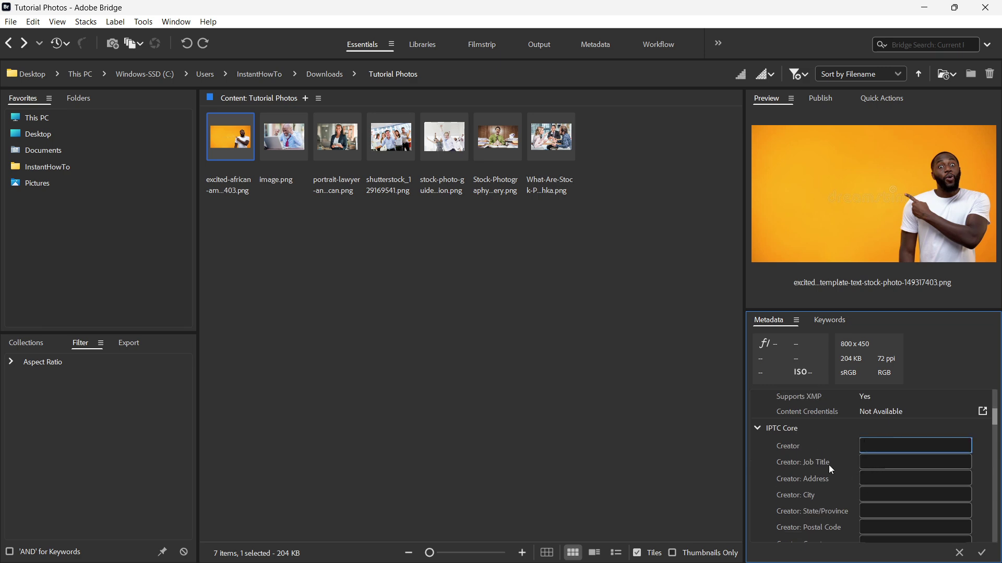
{"action": "scroll", "coordinate": [831, 470], "scroll_direction": "down", "scroll_amount": 7}
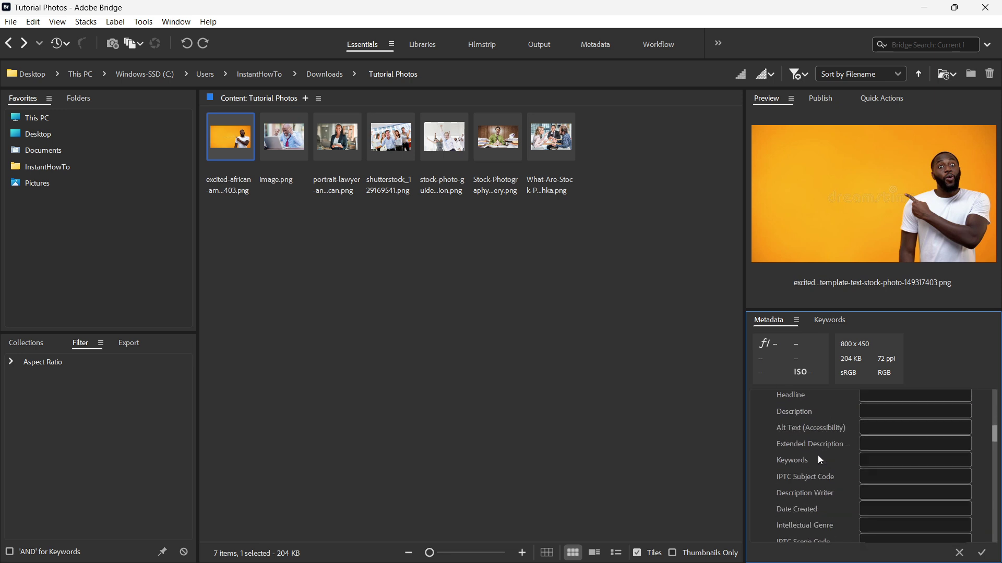
{"action": "scroll", "coordinate": [829, 451], "scroll_direction": "down", "scroll_amount": 12}
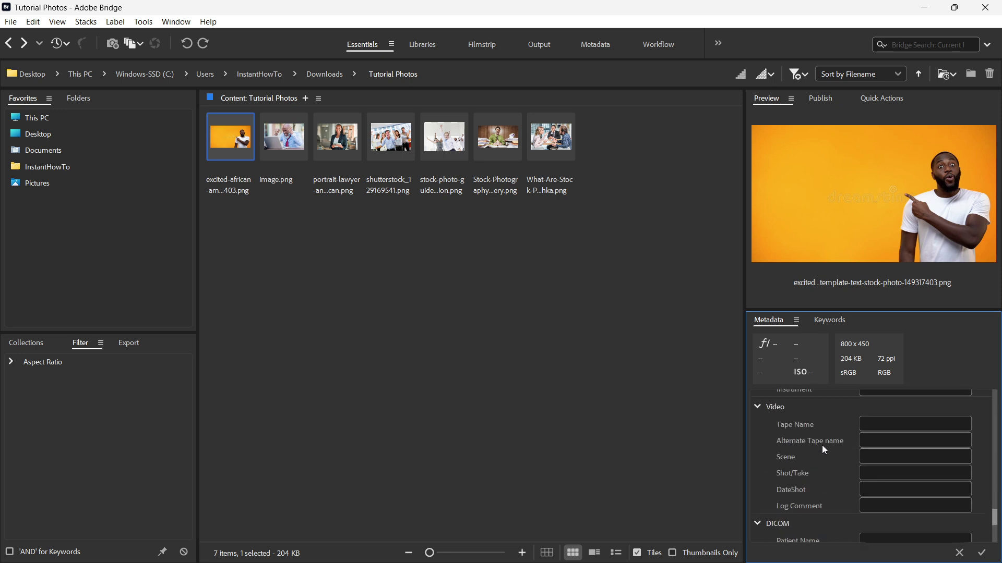
{"action": "scroll", "coordinate": [819, 446], "scroll_direction": "up", "scroll_amount": 20}
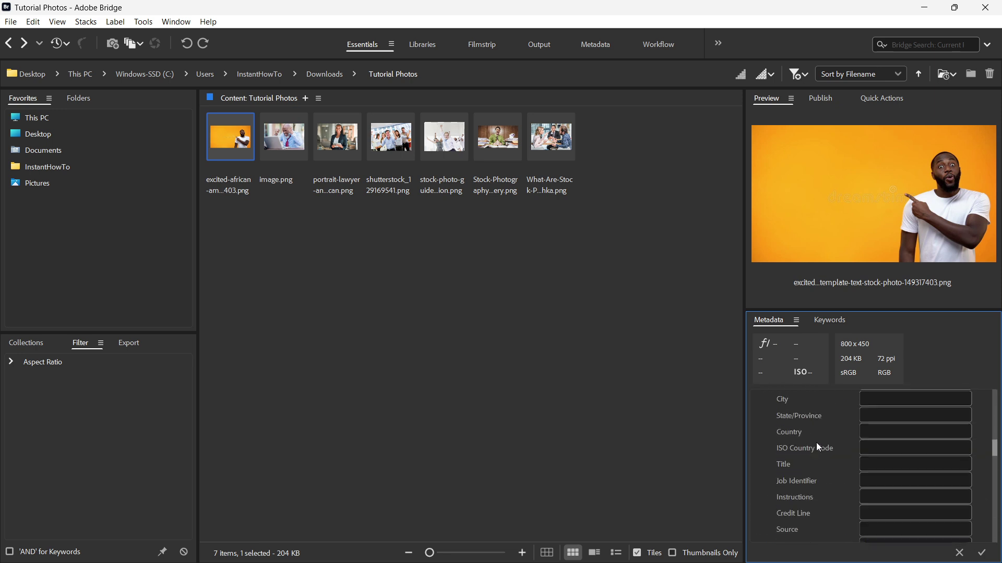
- Return to the Keywords list and browse the Events, People and Places keyword sets
{"action": "left_click", "coordinate": [819, 327]}
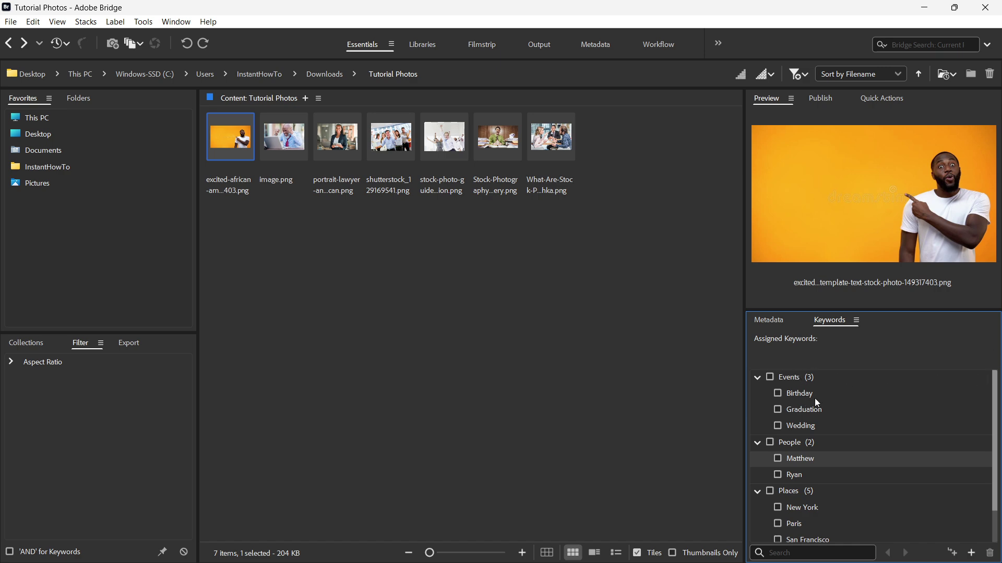
{"action": "scroll", "coordinate": [786, 436], "scroll_direction": "down", "scroll_amount": 1}
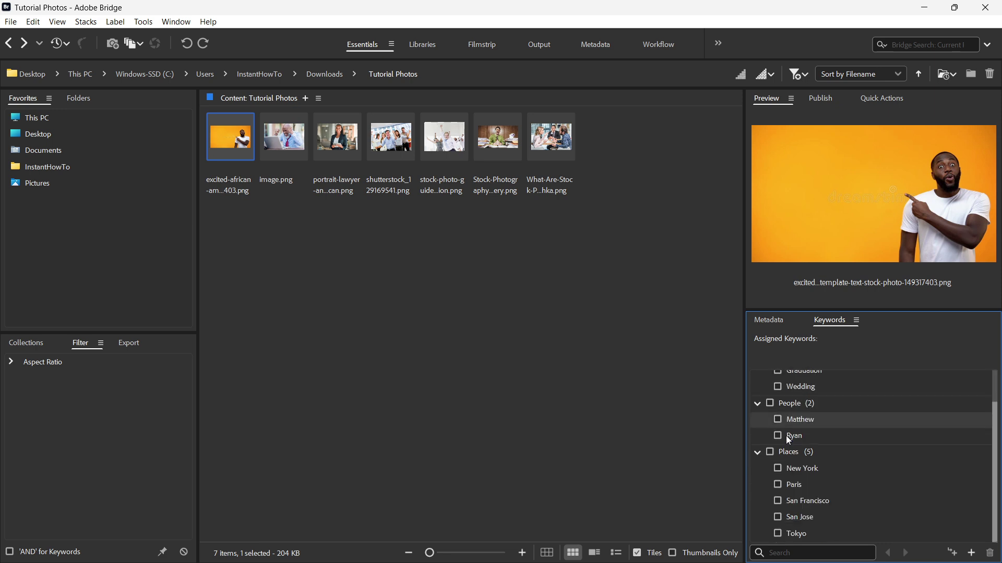
{"action": "scroll", "coordinate": [817, 488], "scroll_direction": "up", "scroll_amount": 1}
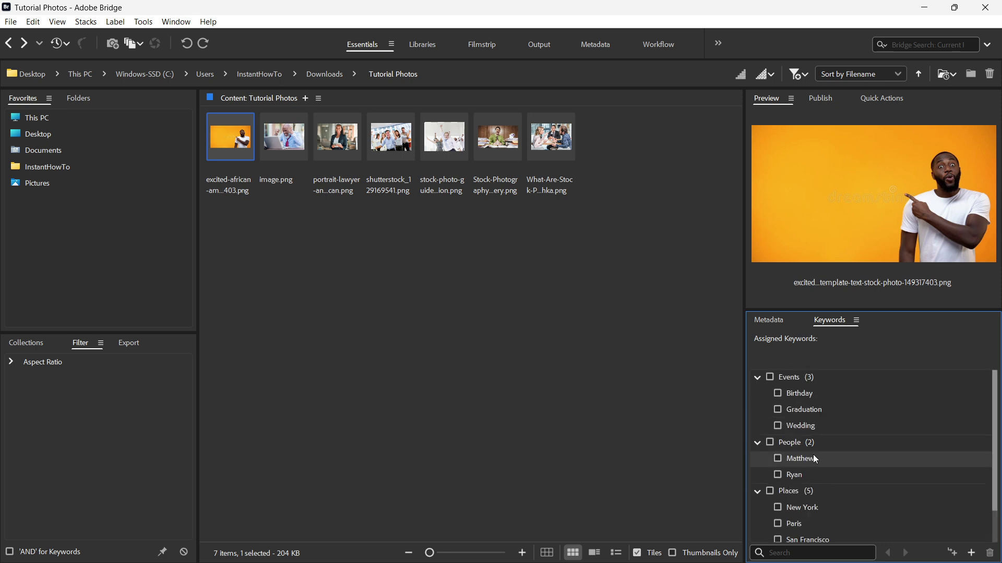
{"action": "scroll", "coordinate": [814, 456], "scroll_direction": "down", "scroll_amount": 1}
{"action": "scroll", "coordinate": [809, 441], "scroll_direction": "up", "scroll_amount": 1}
- Rename both People keywords to new first names
{"action": "right_click", "coordinate": [803, 461]}
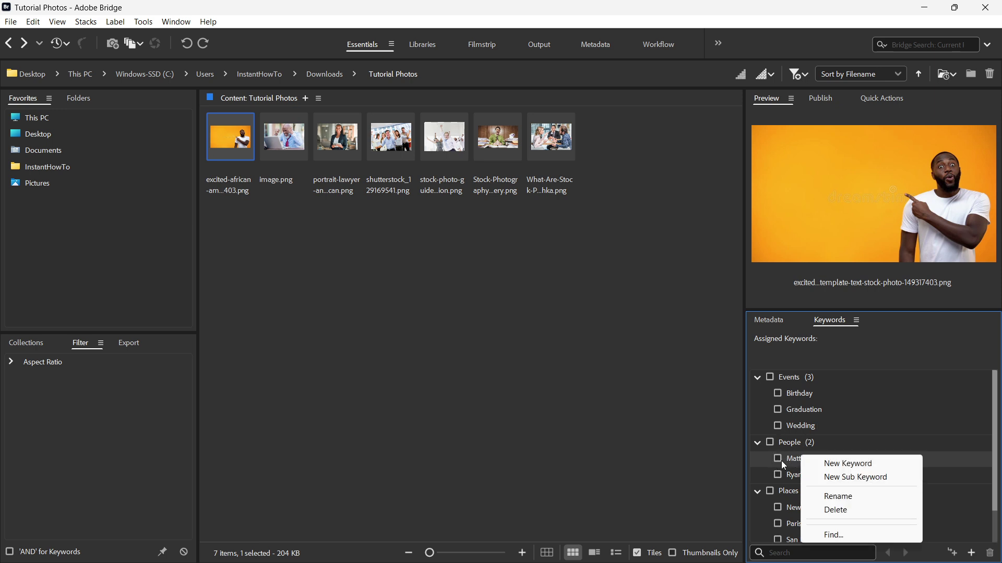
{"action": "left_click", "coordinate": [844, 497]}
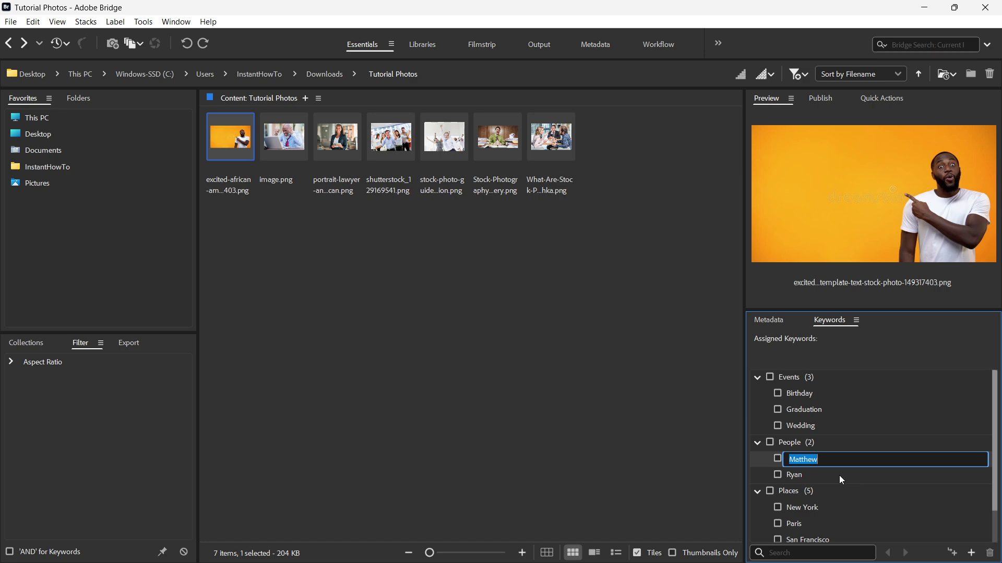
{"action": "type", "text": "Mike"}
{"action": "left_click", "coordinate": [800, 473]}
{"action": "right_click", "coordinate": [800, 474]}
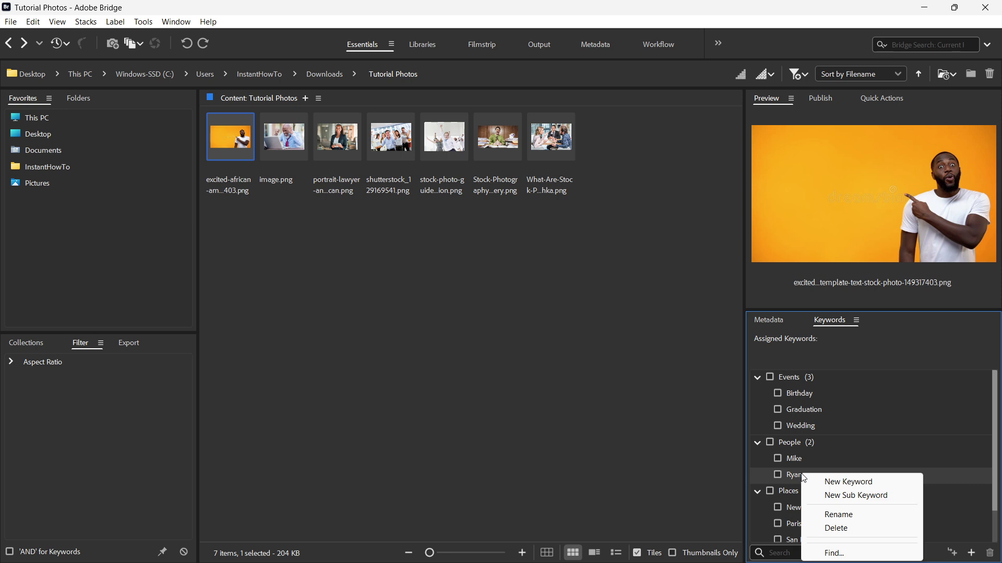
{"action": "left_click", "coordinate": [849, 516]}
{"action": "type", "text": "Chris"}
{"action": "key", "text": "Return"}
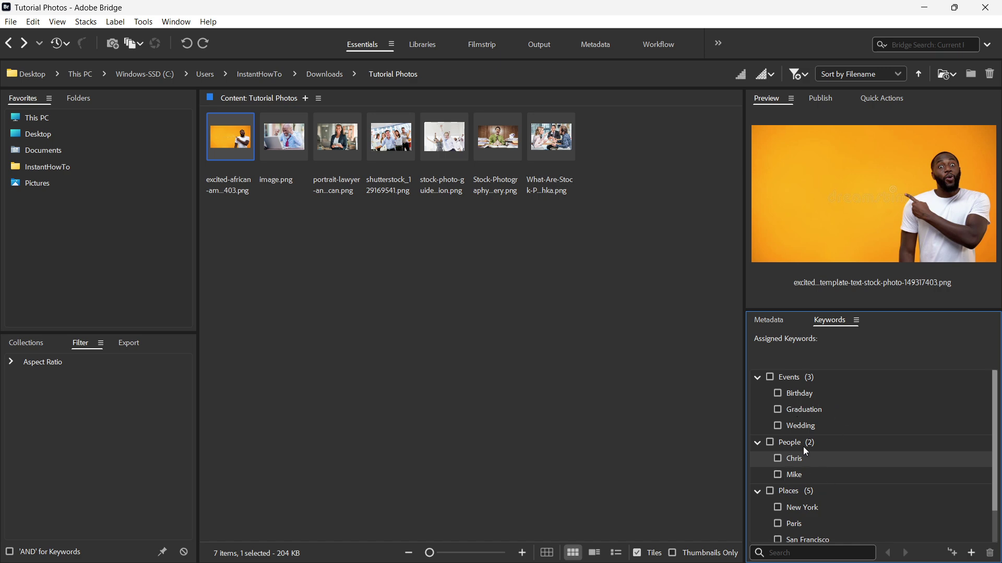
- Rename the Birthday keyword in the Events set to Stock Photos
{"action": "scroll", "coordinate": [805, 451], "scroll_direction": "down", "scroll_amount": 1}
{"action": "scroll", "coordinate": [800, 443], "scroll_direction": "up", "scroll_amount": 1}
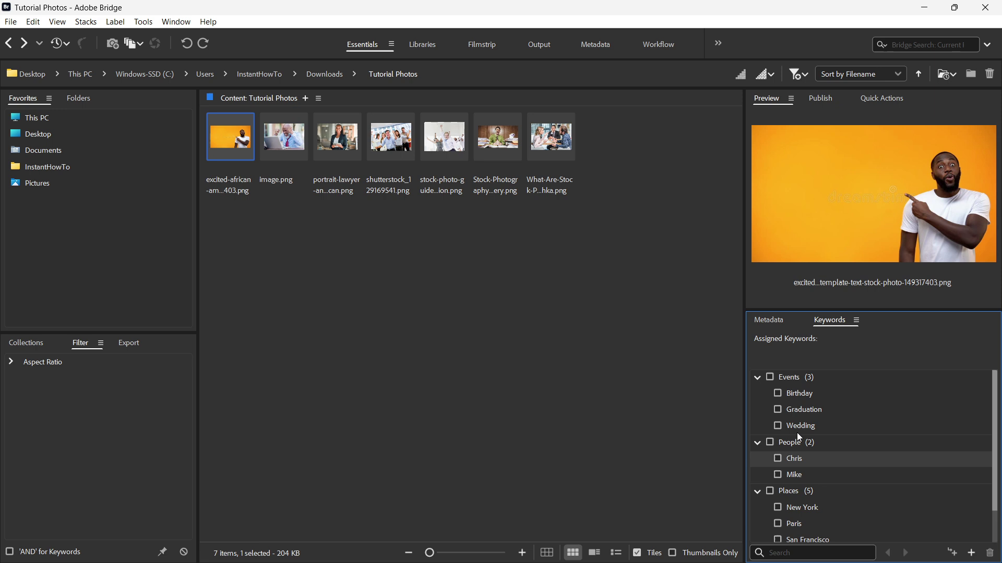
{"action": "right_click", "coordinate": [795, 397]}
{"action": "left_click", "coordinate": [823, 436]}
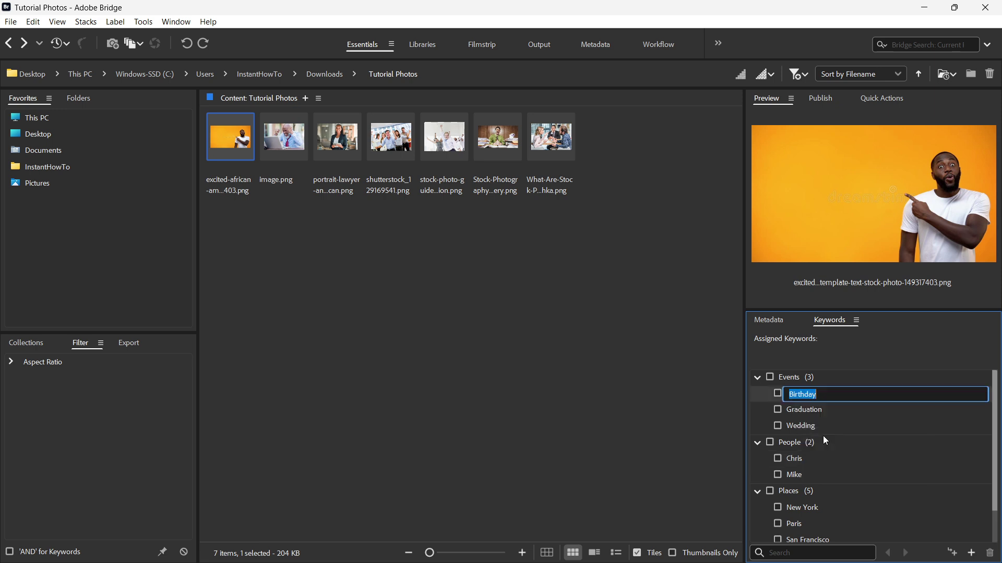
{"action": "type", "text": "Stock photod"}
{"action": "key", "text": "BackSpace"}
{"action": "key", "text": "BackSpace"}
{"action": "key", "text": "BackSpace"}
{"action": "key", "text": "BackSpace"}
{"action": "key", "text": "BackSpace"}
{"action": "key", "text": "BackSpace"}
{"action": "type", "text": "Photos"}
{"action": "key", "text": "Return"}
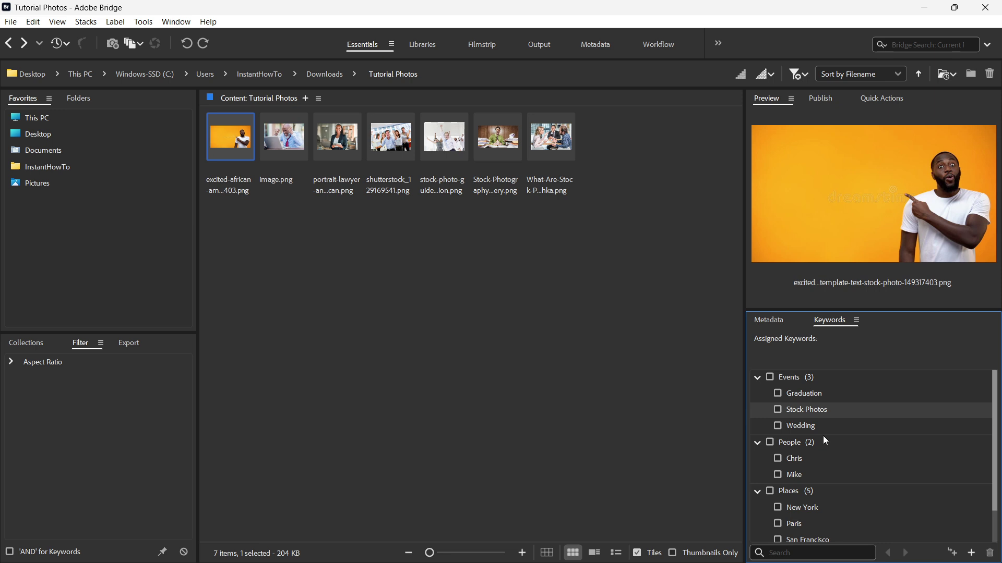
{"action": "left_click", "coordinate": [621, 391]}
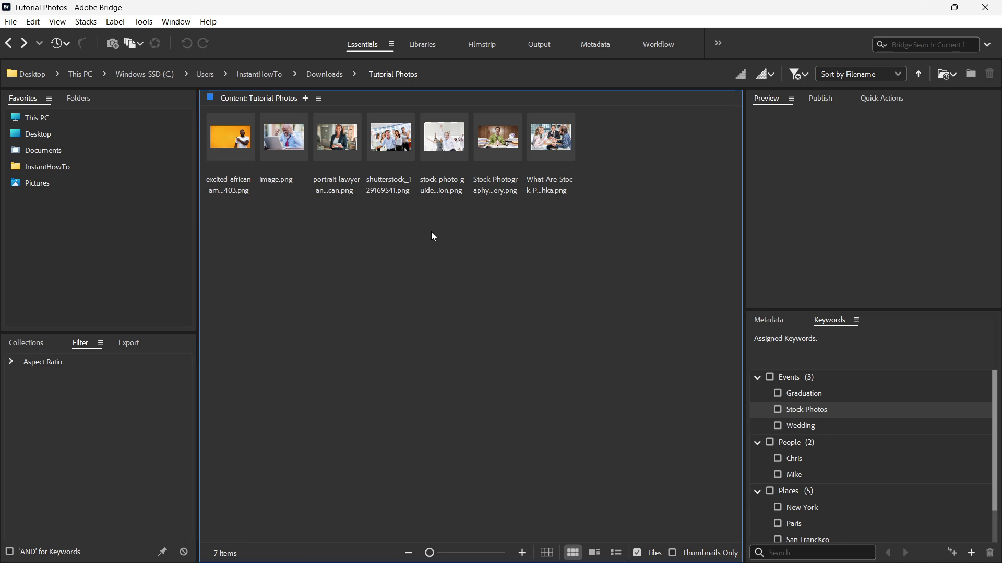
- Tag the orange excited-man photo with the Stock Photos keyword and recheck its keywords
{"action": "left_click", "coordinate": [233, 148]}
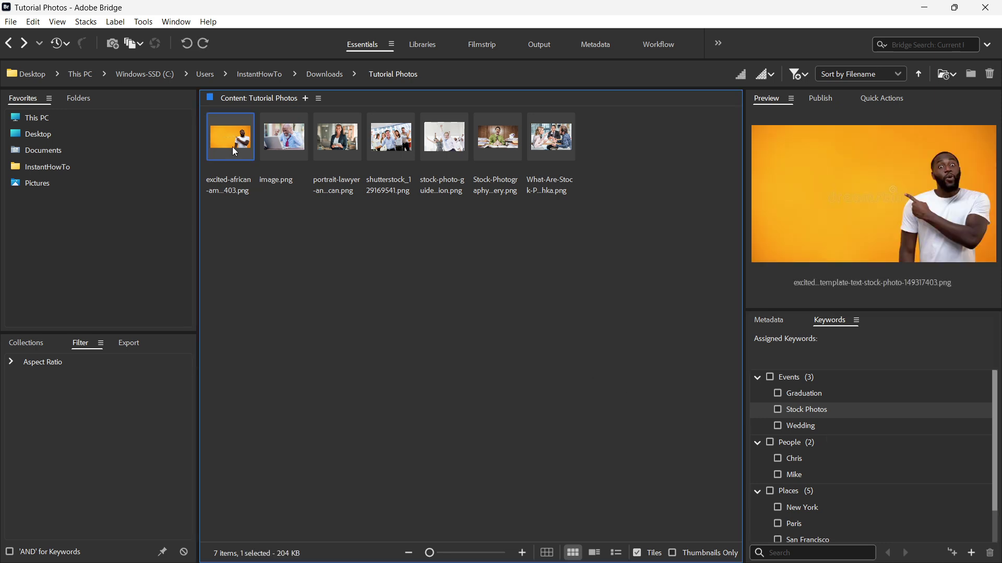
{"action": "left_click", "coordinate": [779, 409]}
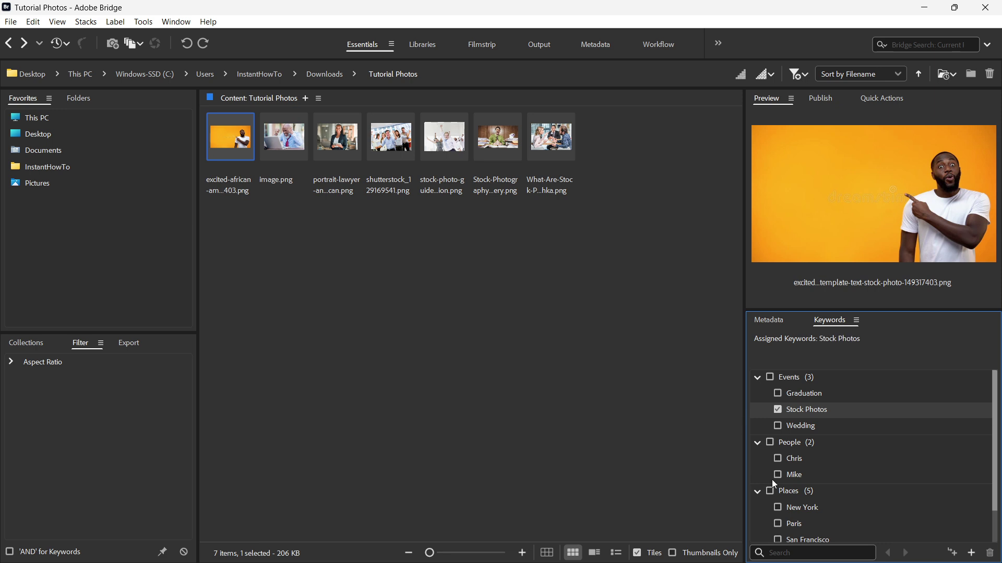
{"action": "left_click", "coordinate": [517, 429]}
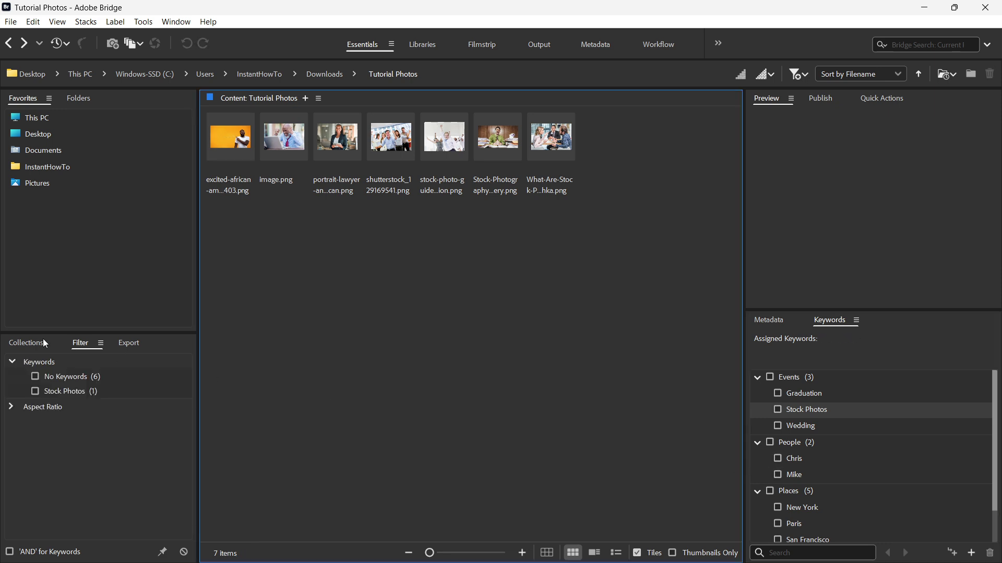
{"action": "left_click", "coordinate": [250, 148]}
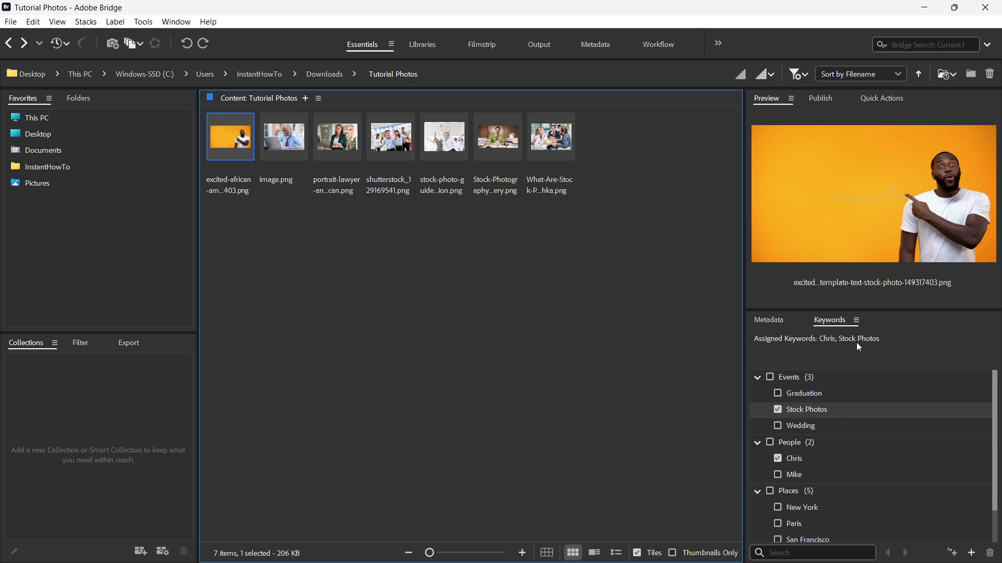
{"action": "left_click", "coordinate": [496, 282]}
- Select the last three office photos and tag them with the Paris keyword
{"action": "left_click_drag", "start_coordinate": [598, 231], "coordinate": [497, 151]}
{"action": "left_click_drag", "start_coordinate": [624, 256], "coordinate": [275, 152]}
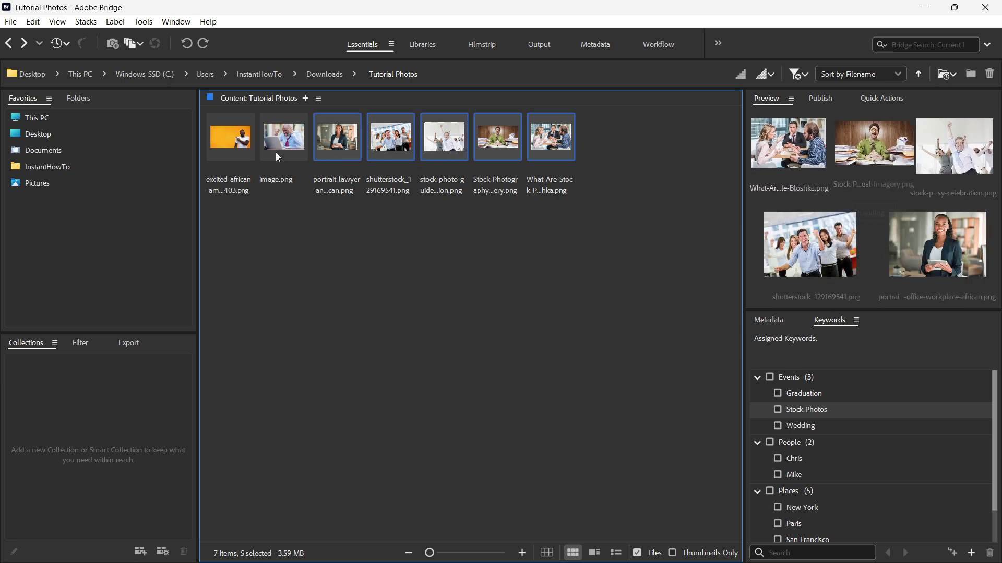
{"action": "left_click", "coordinate": [558, 154]}
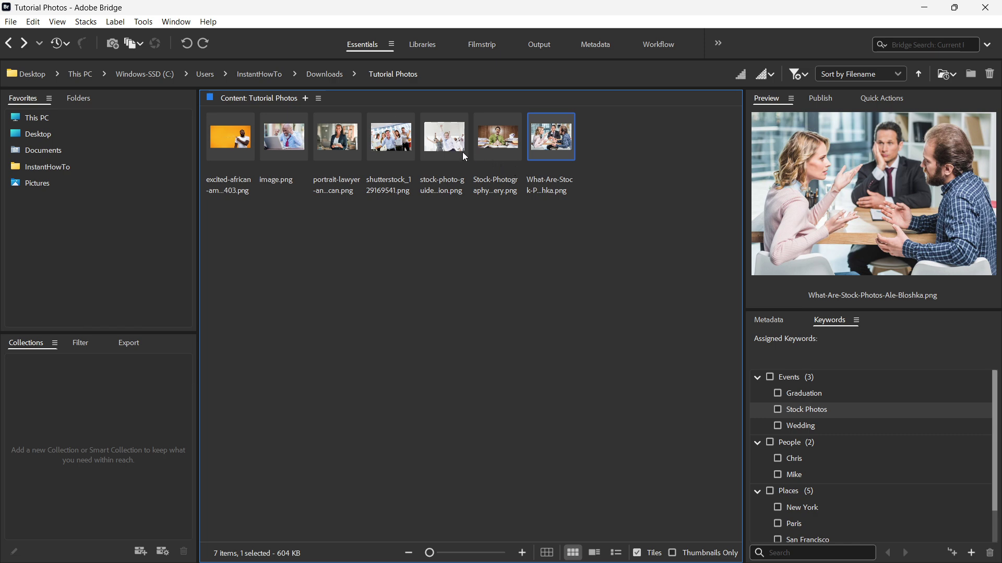
{"action": "left_click", "coordinate": [391, 150], "text": "shift"}
{"action": "left_click_drag", "start_coordinate": [645, 197], "coordinate": [371, 138]}
{"action": "left_click", "coordinate": [512, 224]}
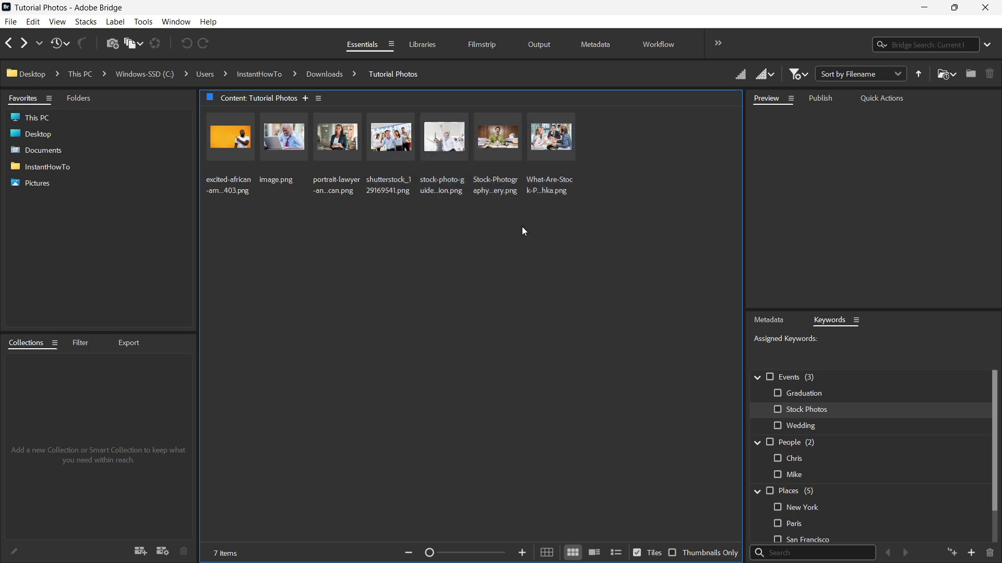
{"action": "left_click_drag", "start_coordinate": [630, 218], "coordinate": [459, 128]}
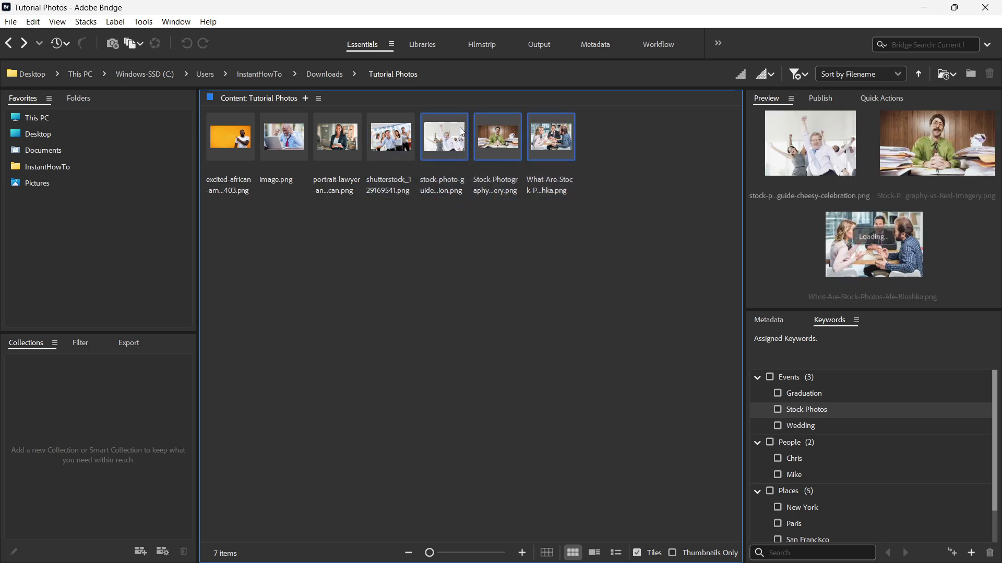
{"action": "left_click", "coordinate": [778, 524]}
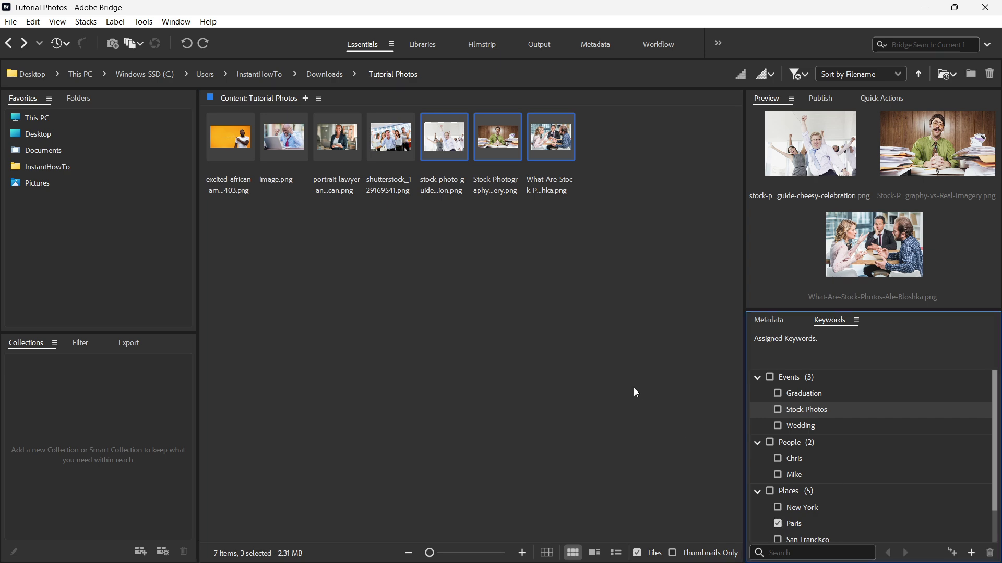
{"action": "left_click", "coordinate": [514, 297]}
- Tag the portrait of the woman with a tablet with the Graduation keyword
{"action": "left_click", "coordinate": [352, 166]}
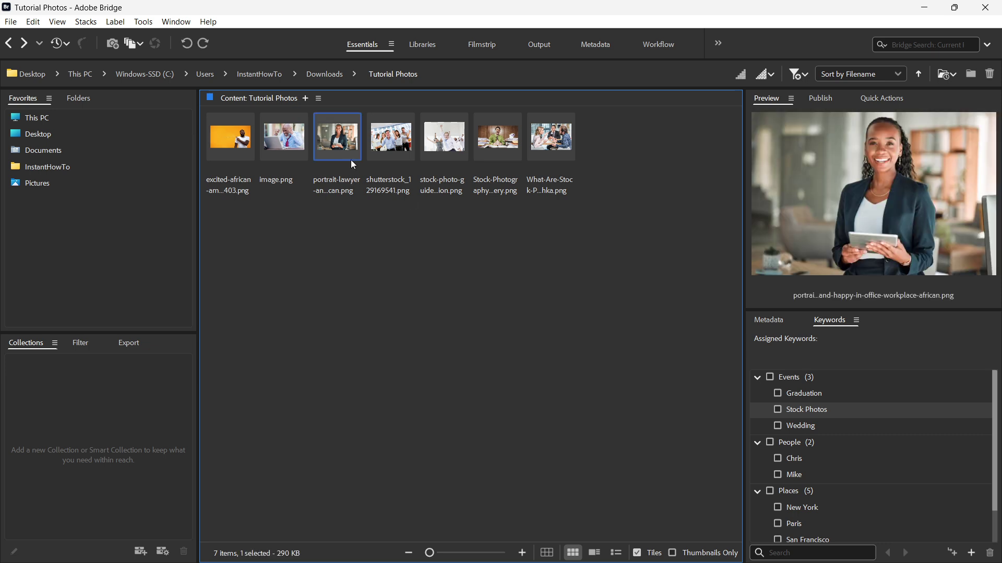
{"action": "scroll", "coordinate": [843, 414], "scroll_direction": "down", "scroll_amount": 1}
{"action": "scroll", "coordinate": [834, 412], "scroll_direction": "up", "scroll_amount": 1}
{"action": "left_click", "coordinate": [777, 394]}
{"action": "left_click", "coordinate": [562, 355]}
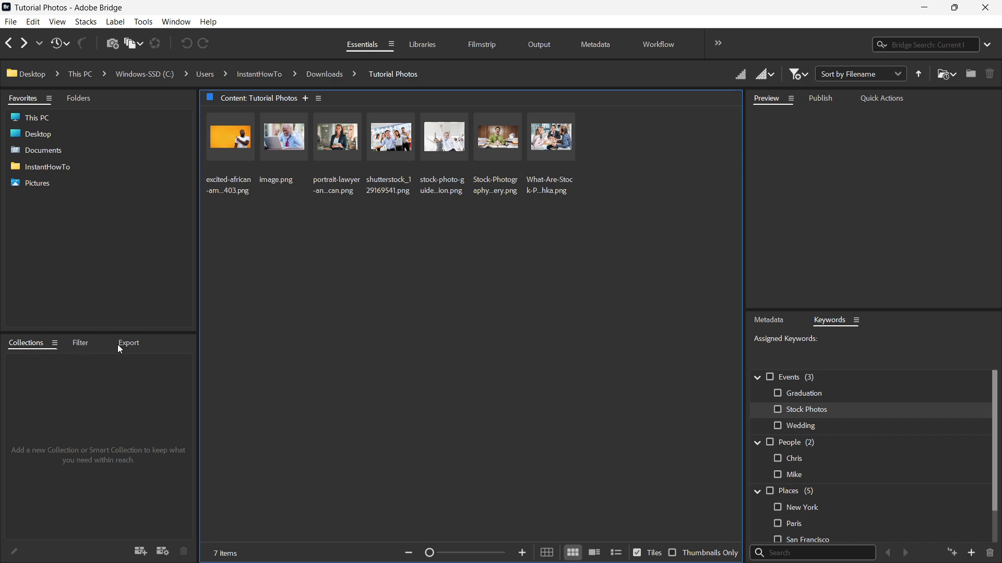
{"action": "left_click", "coordinate": [83, 344]}
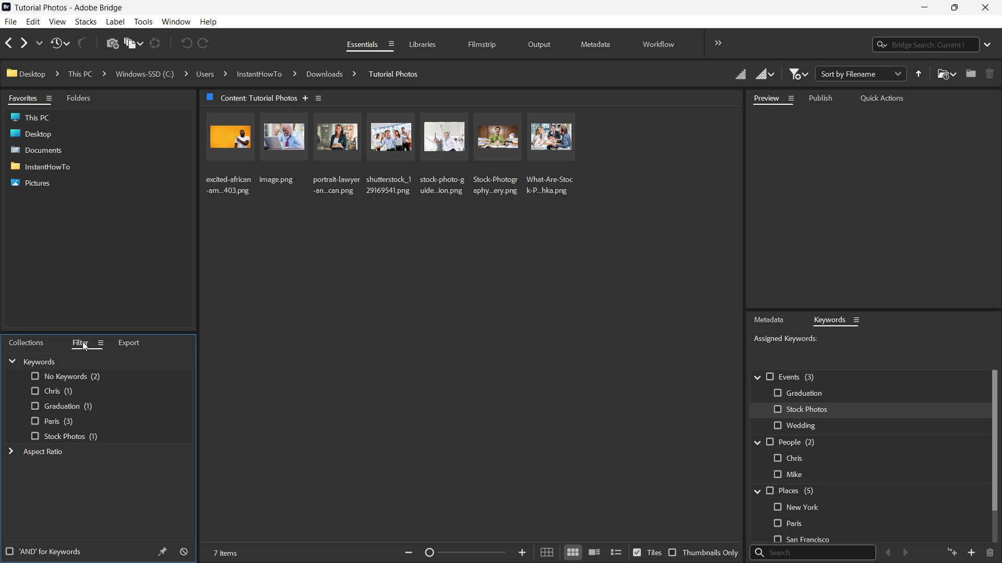
{"action": "left_click", "coordinate": [35, 376]}
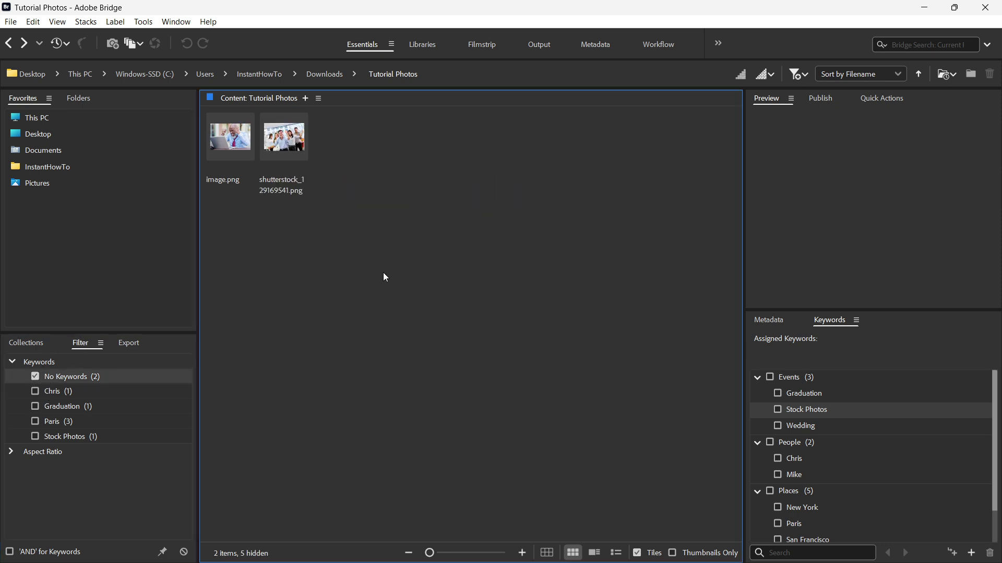
{"action": "left_click_drag", "start_coordinate": [383, 273], "coordinate": [348, 268]}
{"action": "left_click", "coordinate": [55, 393]}
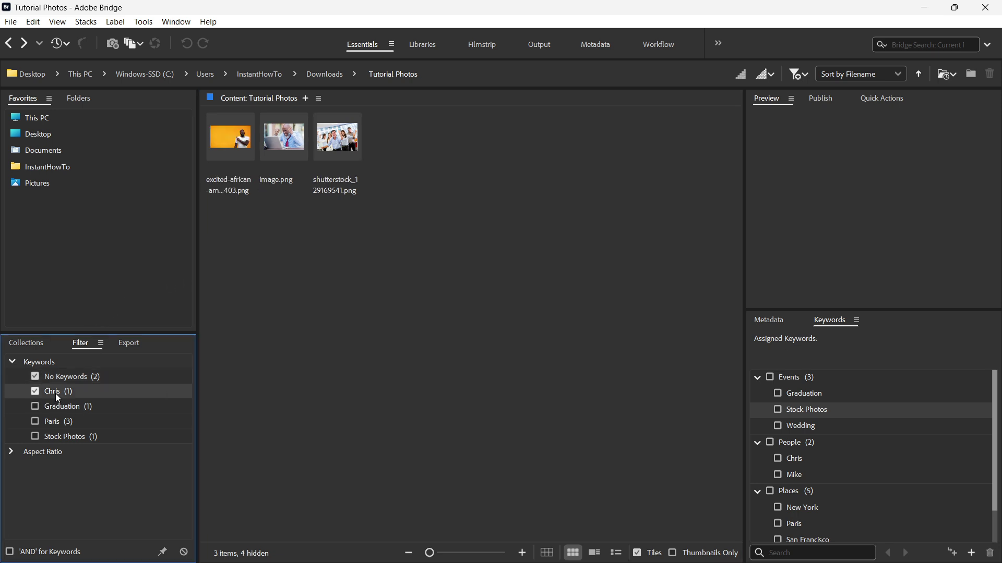
{"action": "left_click", "coordinate": [36, 376]}
{"action": "left_click", "coordinate": [288, 212]}
{"action": "key", "text": "ctrl+a"}
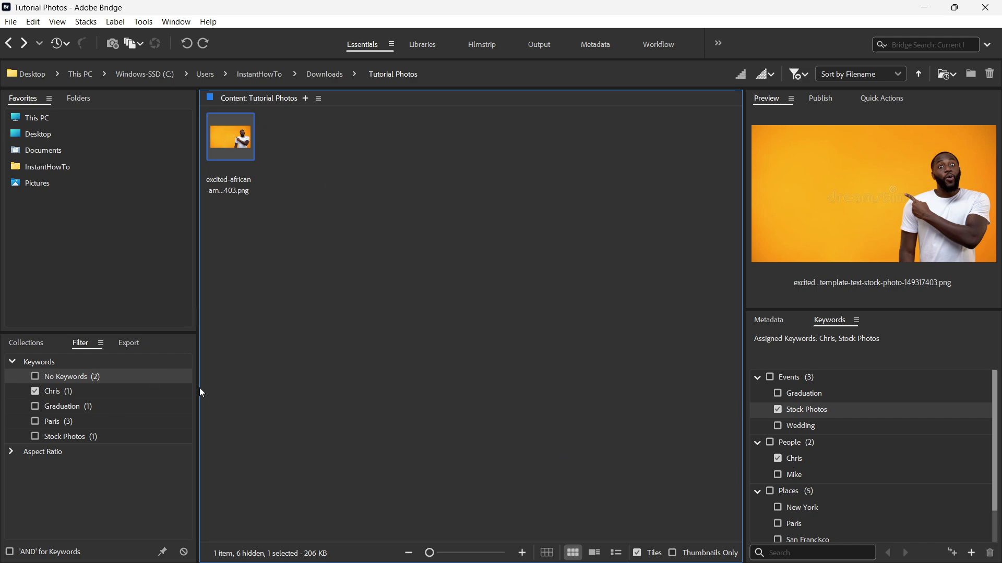
{"action": "left_click", "coordinate": [36, 392]}
{"action": "left_click", "coordinate": [34, 406]}
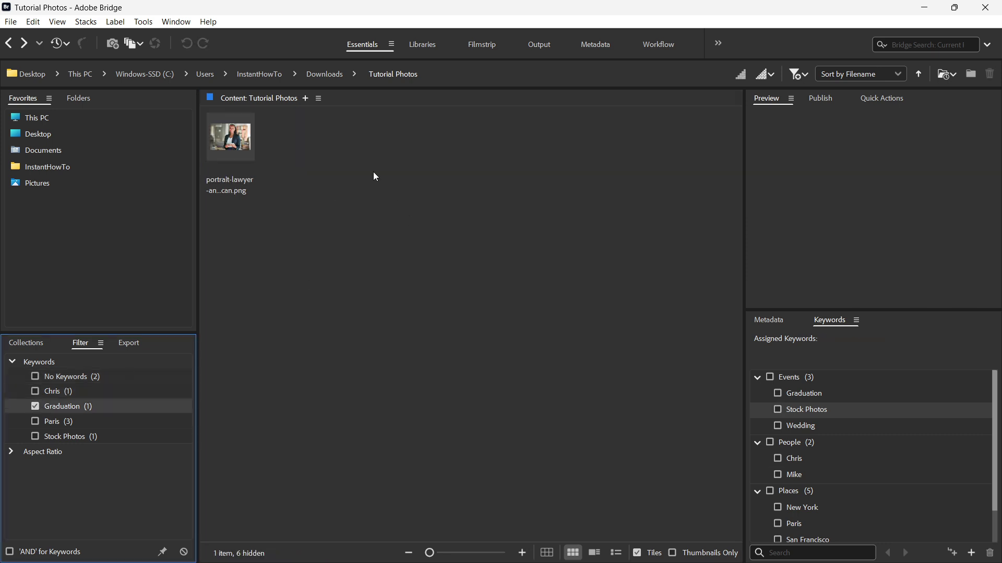
{"action": "left_click", "coordinate": [256, 147]}
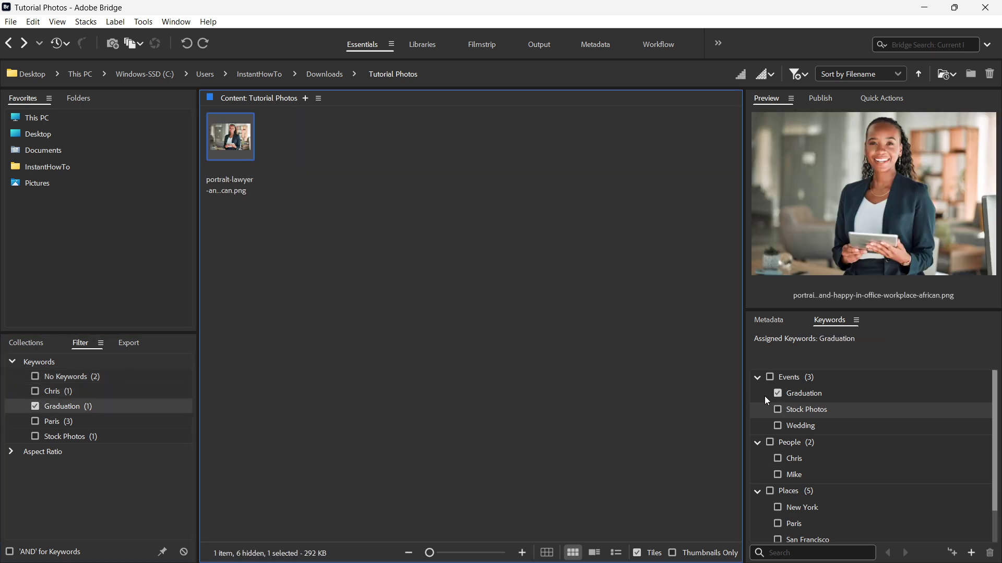
{"action": "left_click", "coordinate": [35, 406]}
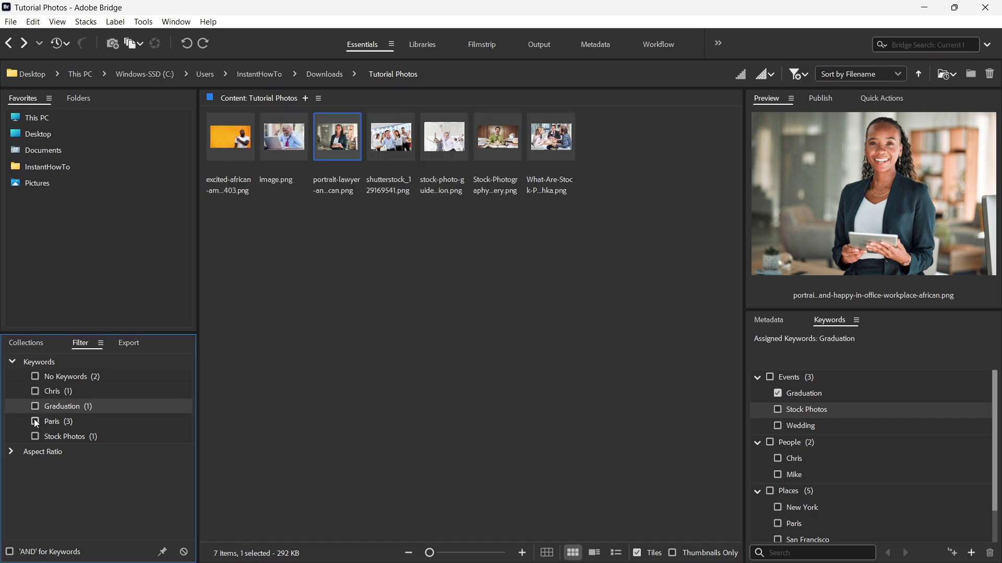
{"action": "left_click", "coordinate": [35, 421]}
{"action": "left_click_drag", "start_coordinate": [405, 291], "coordinate": [233, 186]}
{"action": "left_click", "coordinate": [417, 304]}
{"action": "scroll", "coordinate": [860, 465], "scroll_direction": "down", "scroll_amount": 1}
{"action": "scroll", "coordinate": [826, 478], "scroll_direction": "up", "scroll_amount": 1}
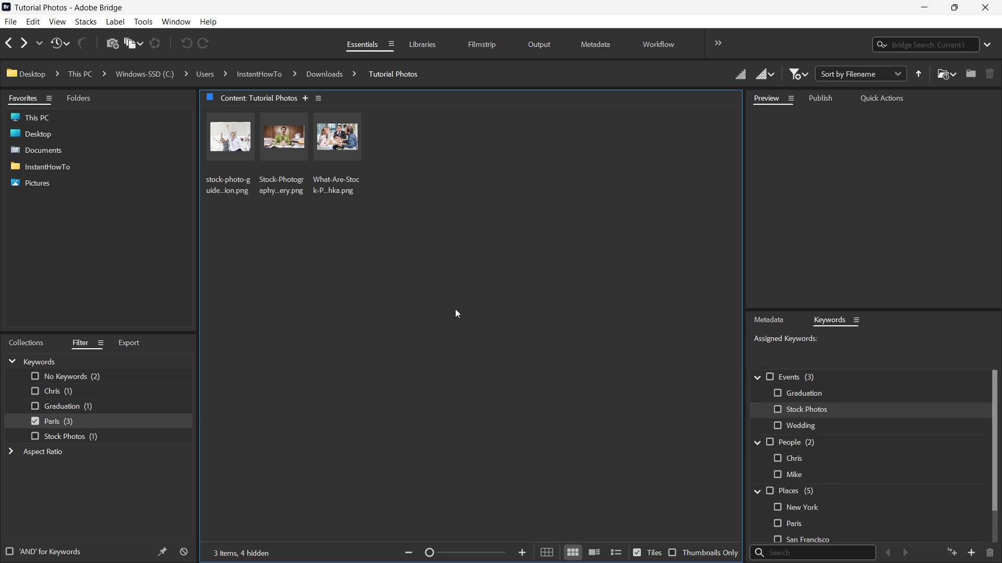
{"action": "left_click_drag", "start_coordinate": [380, 247], "coordinate": [230, 172]}
{"action": "scroll", "coordinate": [841, 486], "scroll_direction": "down", "scroll_amount": 1}
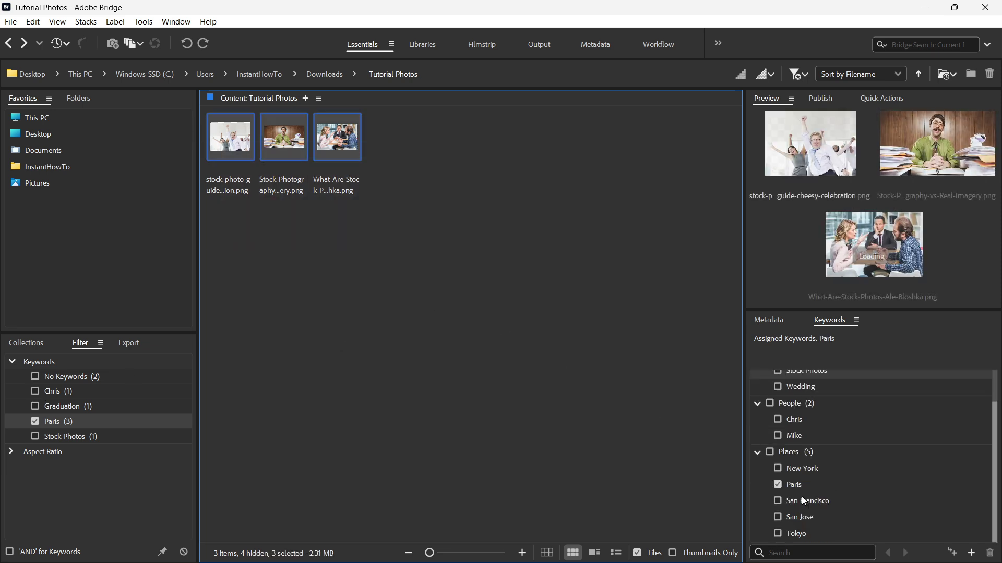
{"action": "left_click", "coordinate": [77, 435]}
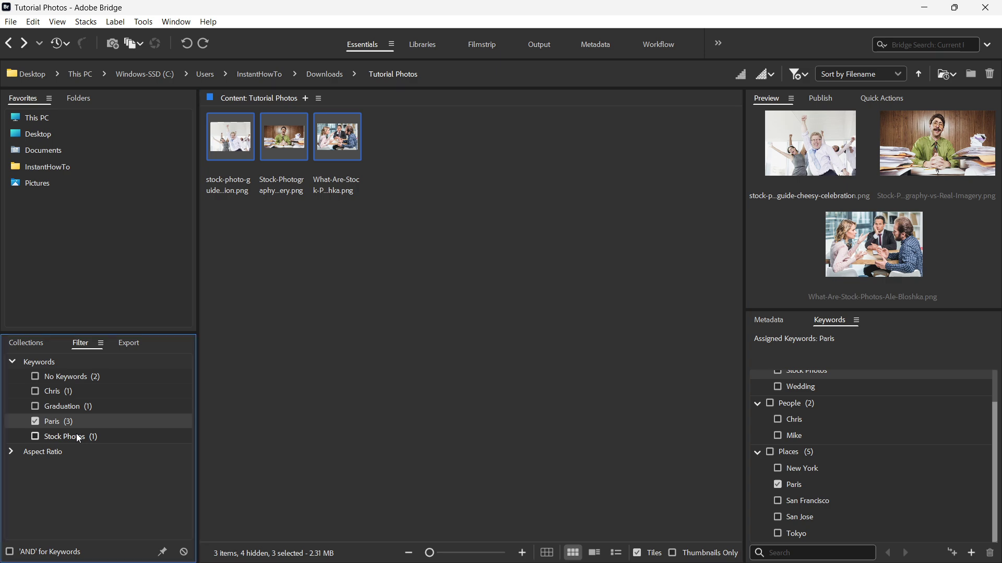
{"action": "left_click", "coordinate": [33, 436]}
{"action": "left_click", "coordinate": [35, 421]}
{"action": "left_click", "coordinate": [35, 436]}
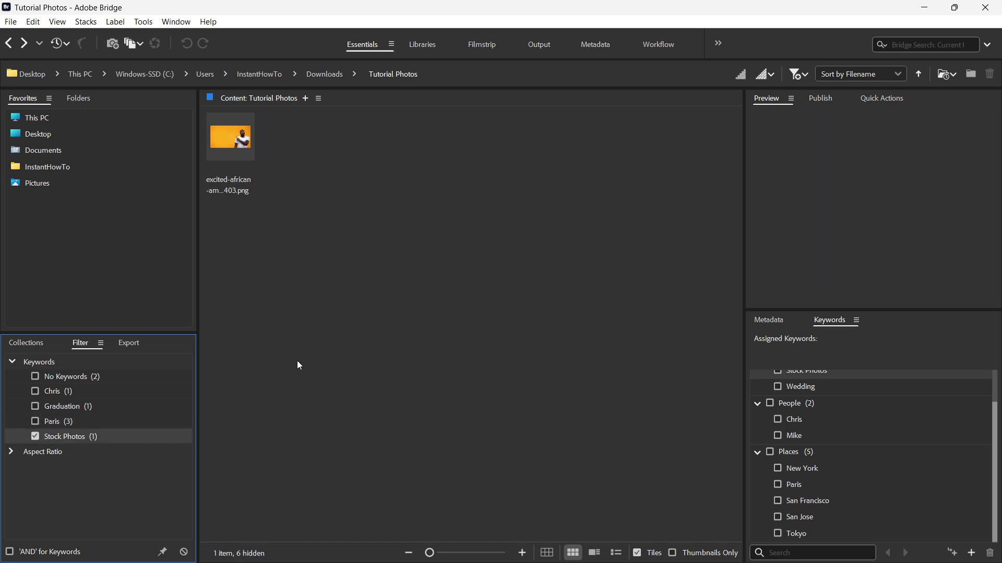
{"action": "left_click", "coordinate": [35, 421]}
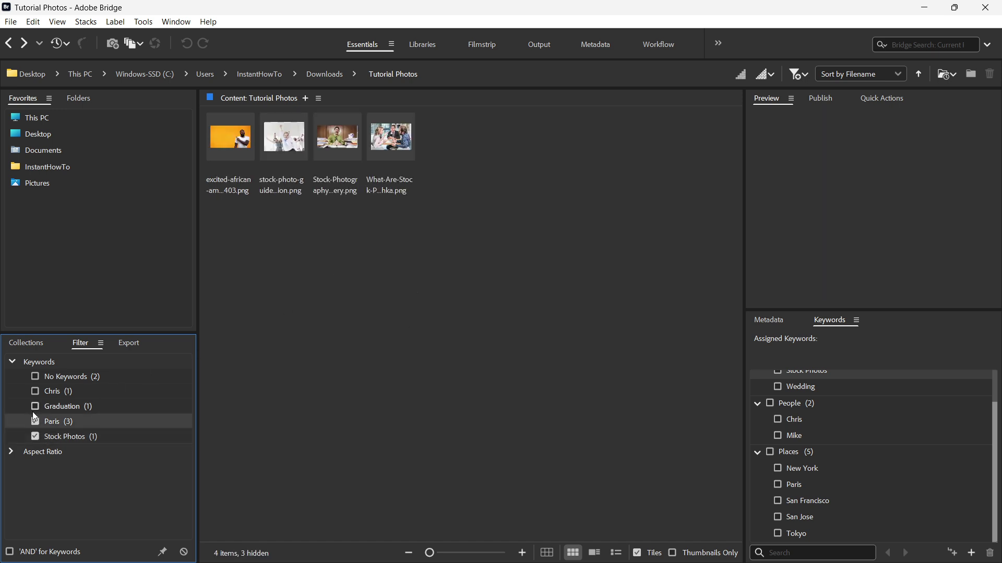
{"action": "left_click", "coordinate": [34, 391]}
{"action": "left_click", "coordinate": [35, 407]}
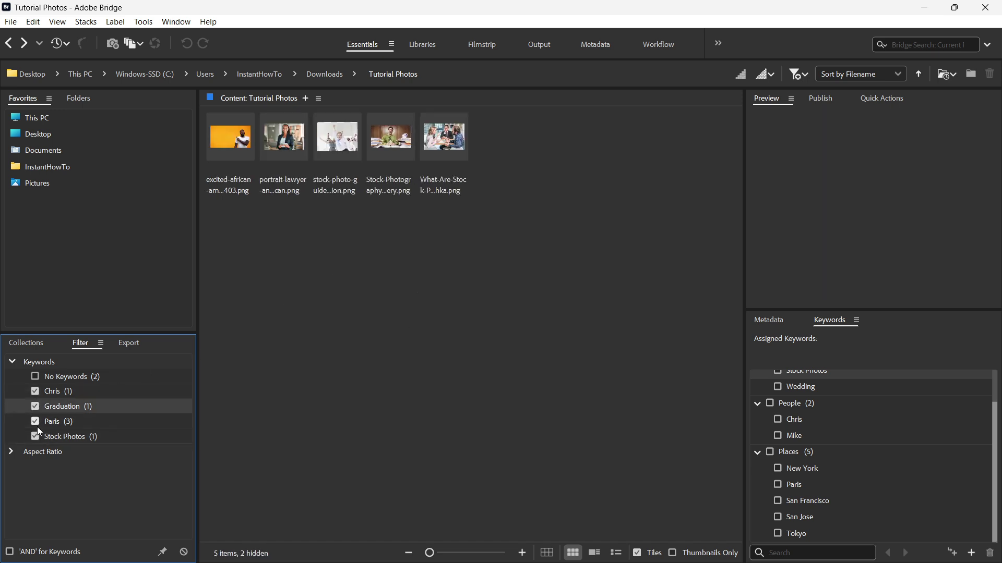
{"action": "left_click", "coordinate": [36, 426]}
{"action": "left_click", "coordinate": [37, 436]}
{"action": "left_click", "coordinate": [35, 407]}
- Clear the first-name filter, then try the 2:3, 5:7 and 16:9 aspect ratio filters and untick them all
{"action": "left_click", "coordinate": [35, 391]}
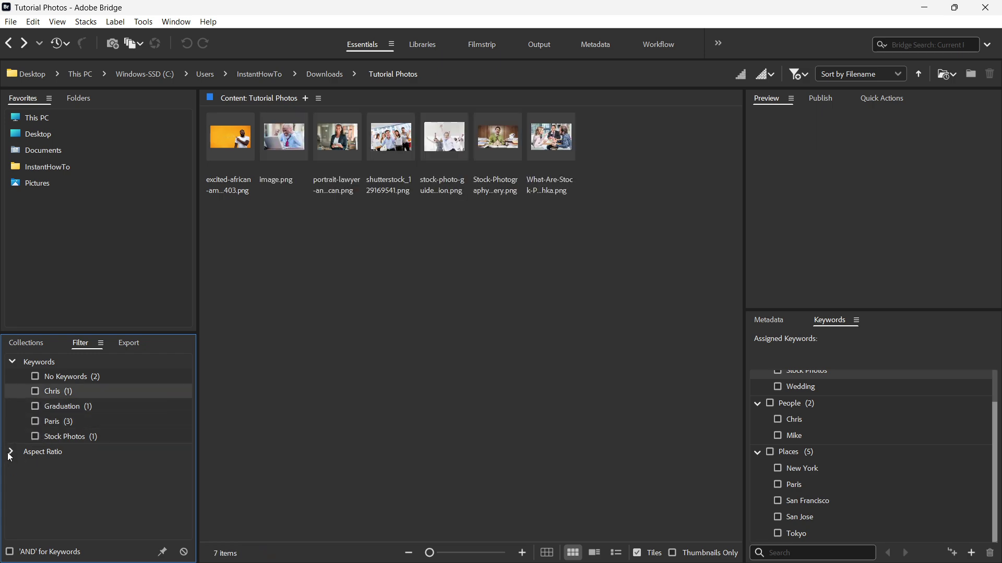
{"action": "left_click", "coordinate": [11, 453]}
{"action": "left_click", "coordinate": [35, 467]}
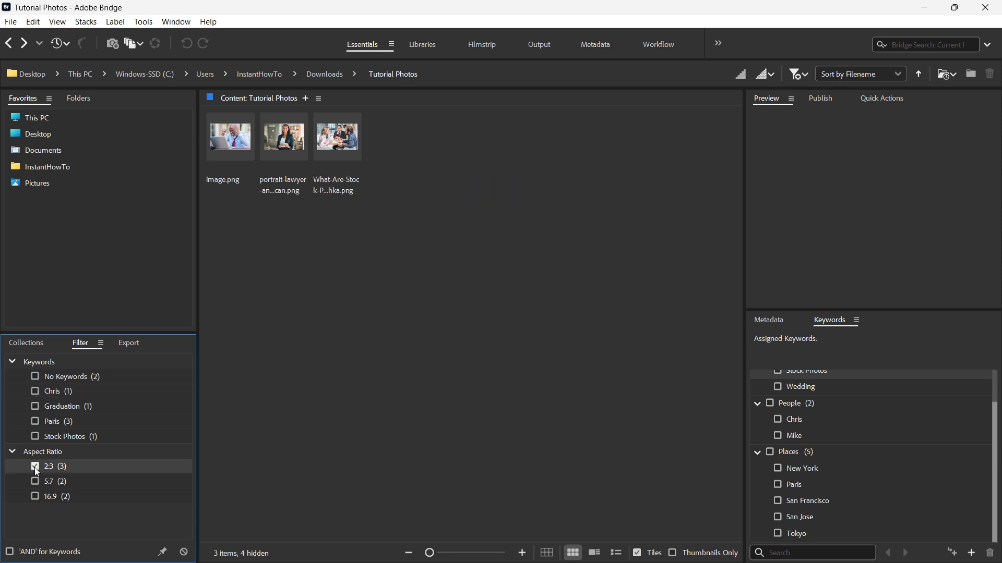
{"action": "left_click", "coordinate": [35, 467]}
{"action": "left_click", "coordinate": [36, 481]}
{"action": "left_click", "coordinate": [36, 496]}
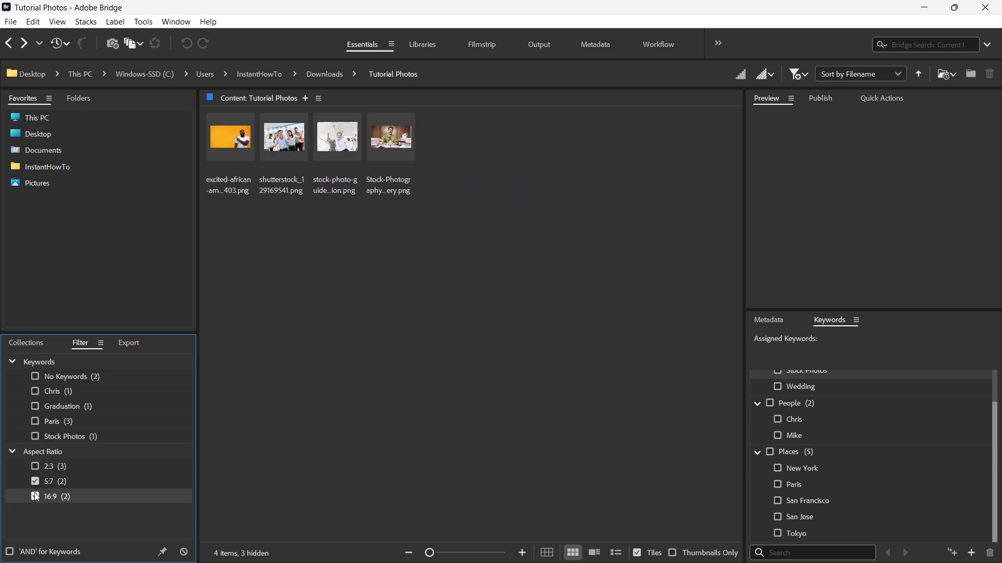
{"action": "left_click", "coordinate": [35, 497]}
{"action": "left_click", "coordinate": [35, 482]}
{"action": "left_click", "coordinate": [36, 467]}
{"action": "left_click", "coordinate": [35, 467]}
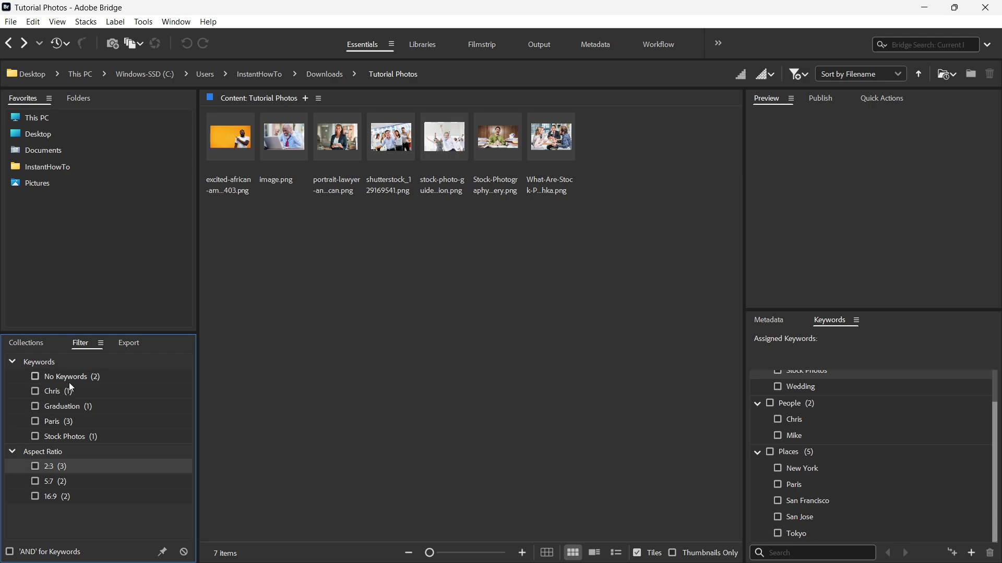
- Filter to the three Paris-tagged photos, then show Export presets and cancel a new preset
{"action": "left_click", "coordinate": [35, 422]}
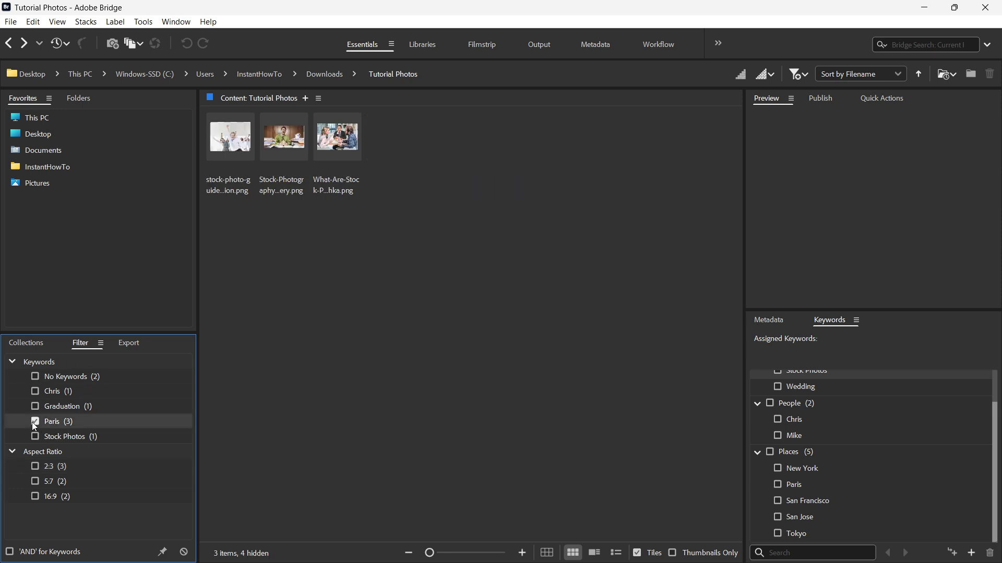
{"action": "left_click", "coordinate": [130, 344]}
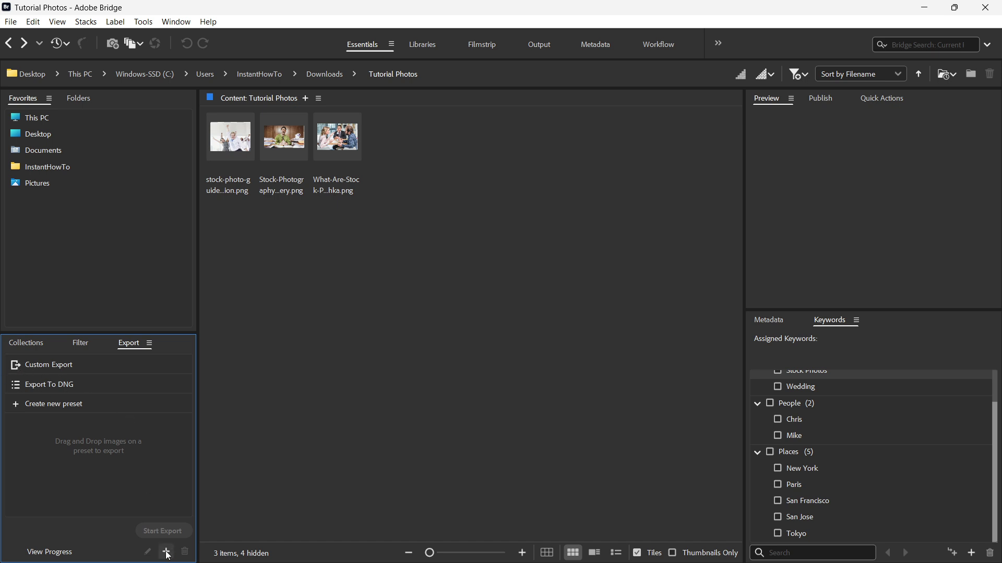
{"action": "left_click", "coordinate": [328, 412]}
{"action": "left_click", "coordinate": [108, 369]}
{"action": "left_click", "coordinate": [72, 404]}
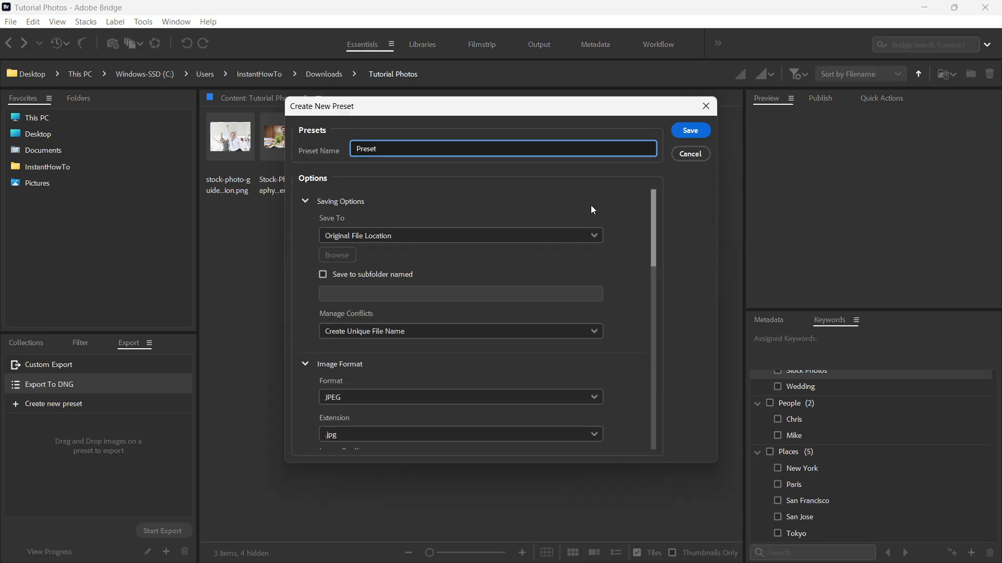
{"action": "left_click", "coordinate": [705, 104]}
{"action": "left_click", "coordinate": [393, 324]}
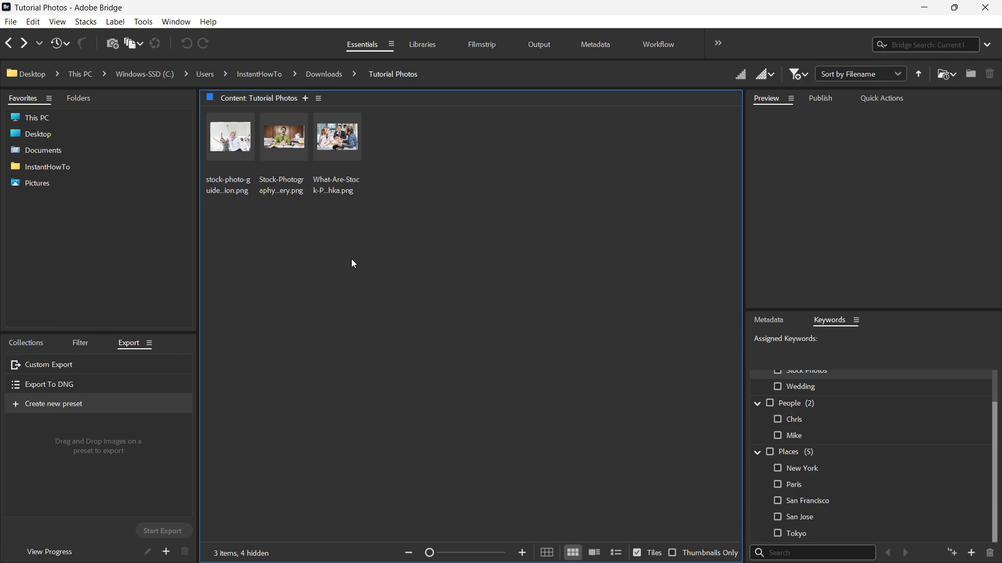
{"action": "left_click_drag", "start_coordinate": [443, 201], "coordinate": [250, 157]}
{"action": "left_click", "coordinate": [448, 246]}
{"action": "left_click", "coordinate": [433, 49]}
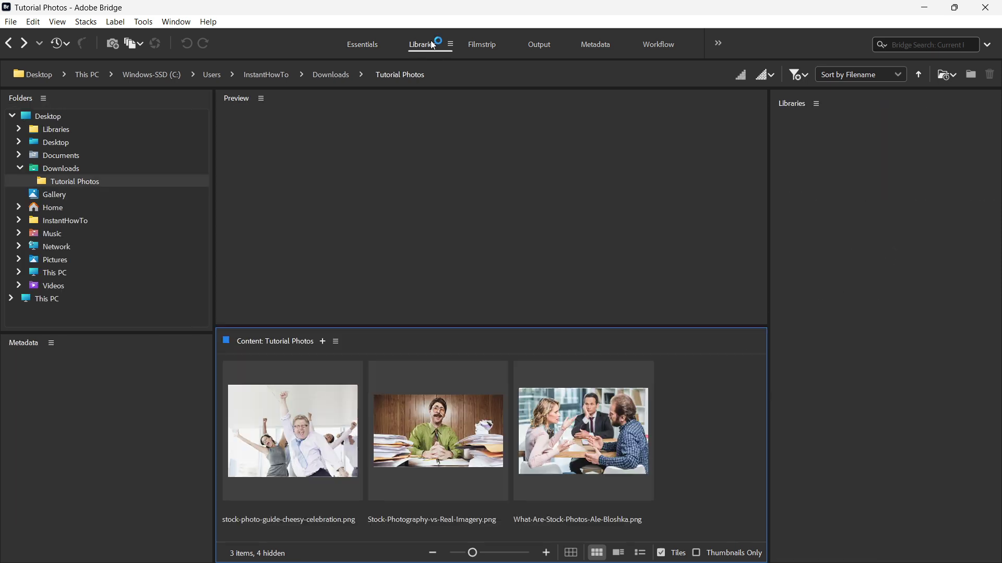
{"action": "left_click", "coordinate": [480, 44]}
{"action": "left_click", "coordinate": [540, 46]}
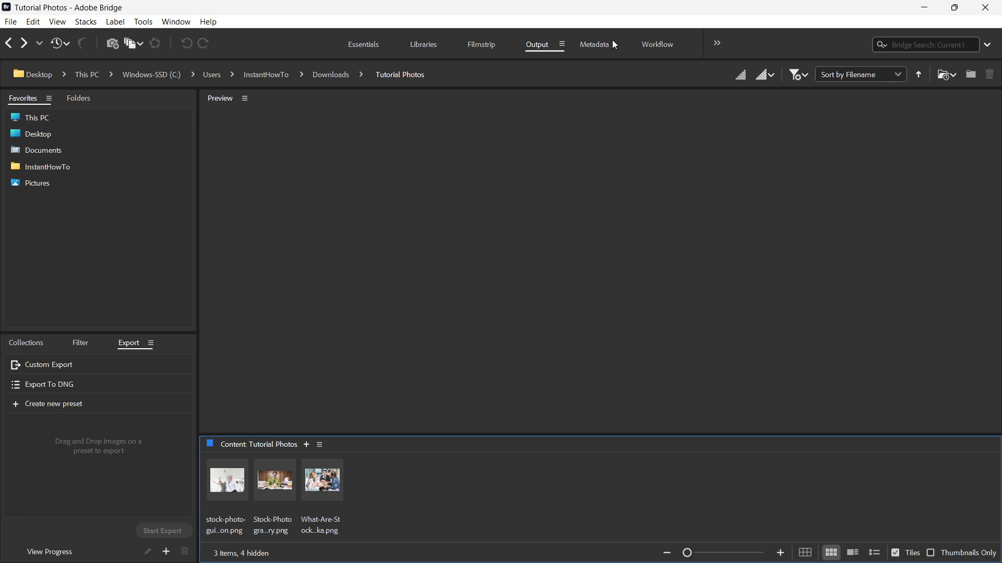
{"action": "left_click", "coordinate": [658, 46]}
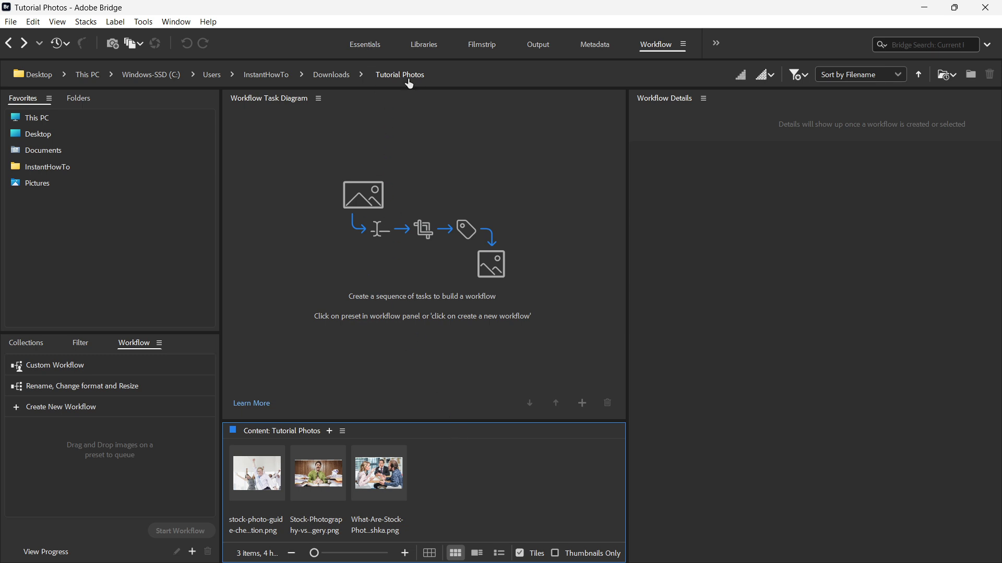
{"action": "left_click", "coordinate": [375, 46]}
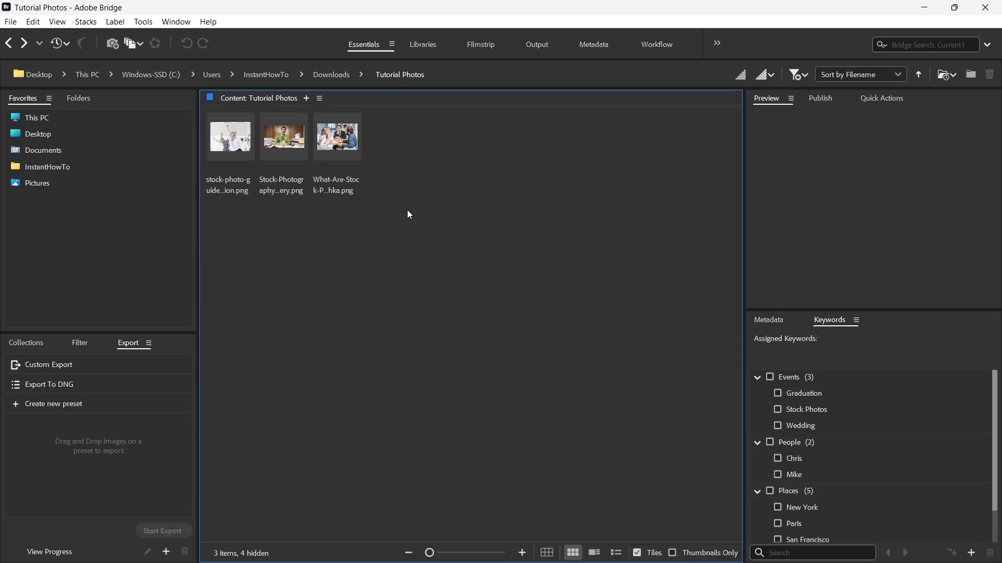
{"action": "left_click_drag", "start_coordinate": [412, 217], "coordinate": [241, 131]}
{"action": "left_click", "coordinate": [490, 210]}
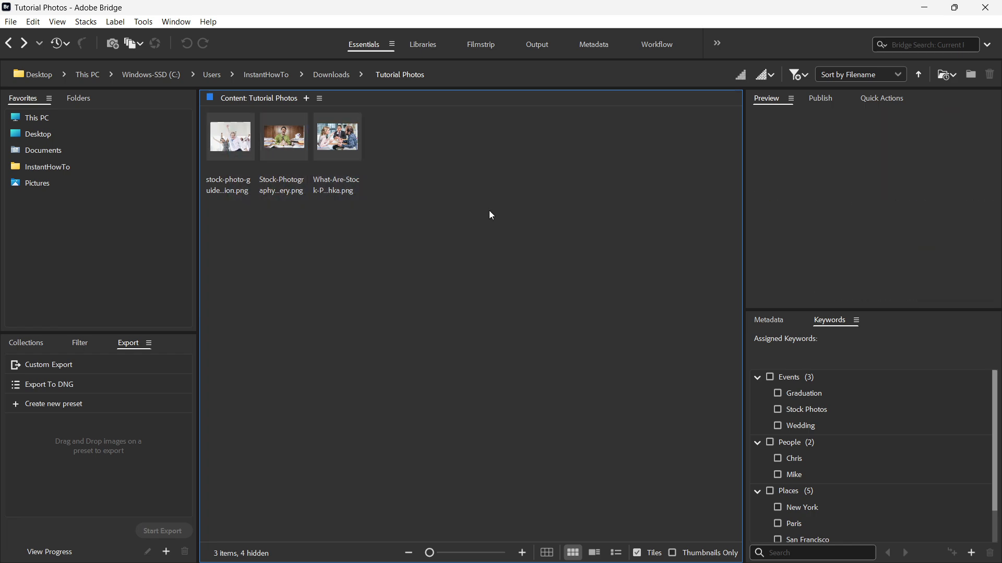